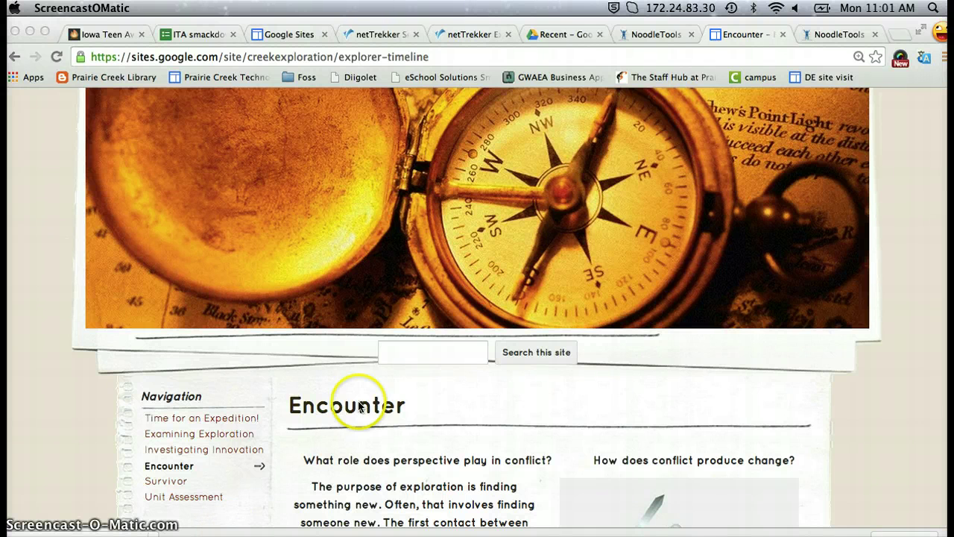
Scroll down the Encounter page to the Search Engine / Creating a Bibliography table with the Noodle Tools link.
{"action": "scroll", "coordinate": [379, 384], "scroll_direction": "down", "scroll_amount": 5}
{"action": "scroll", "coordinate": [380, 384], "scroll_direction": "down", "scroll_amount": 15}
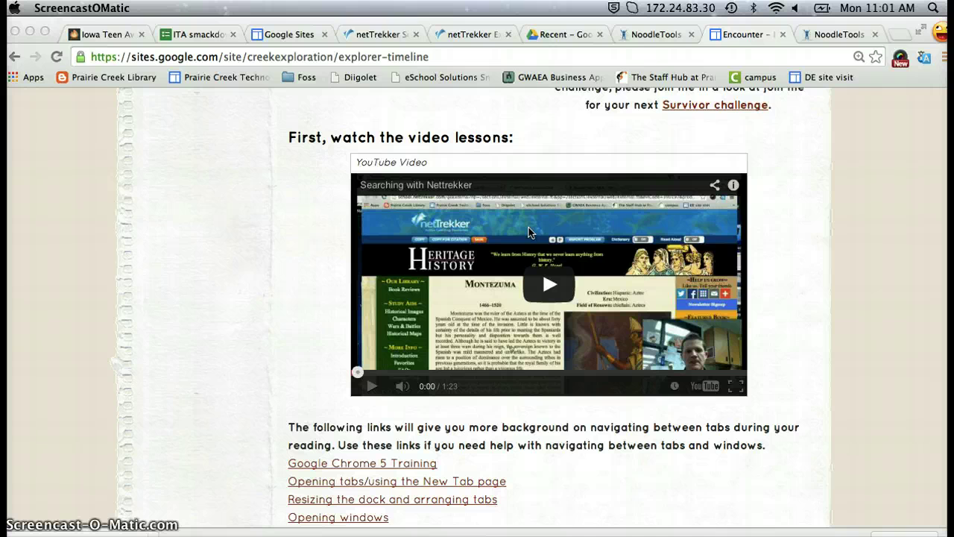
{"action": "scroll", "coordinate": [527, 232], "scroll_direction": "down", "scroll_amount": 3}
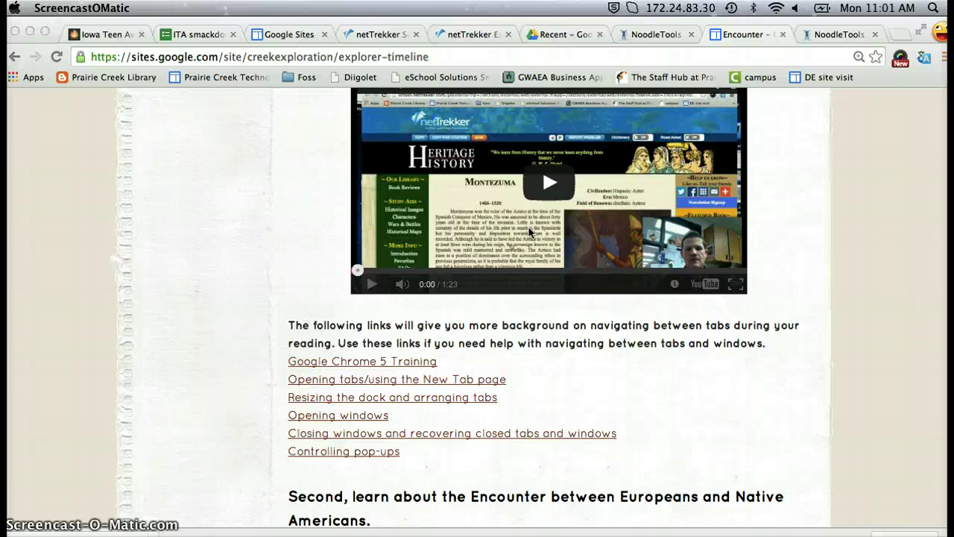
{"action": "scroll", "coordinate": [675, 227], "scroll_direction": "down", "scroll_amount": 3}
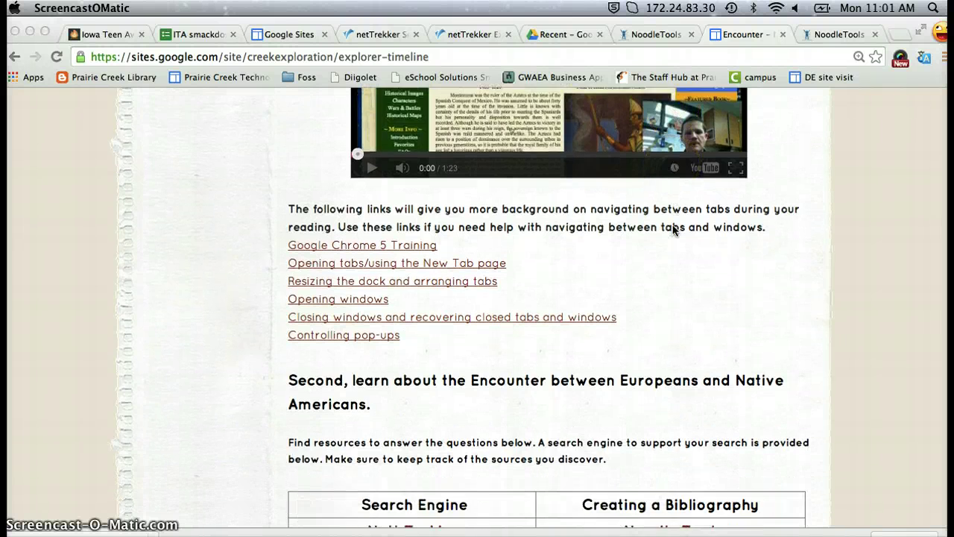
{"action": "scroll", "coordinate": [675, 228], "scroll_direction": "down", "scroll_amount": 4}
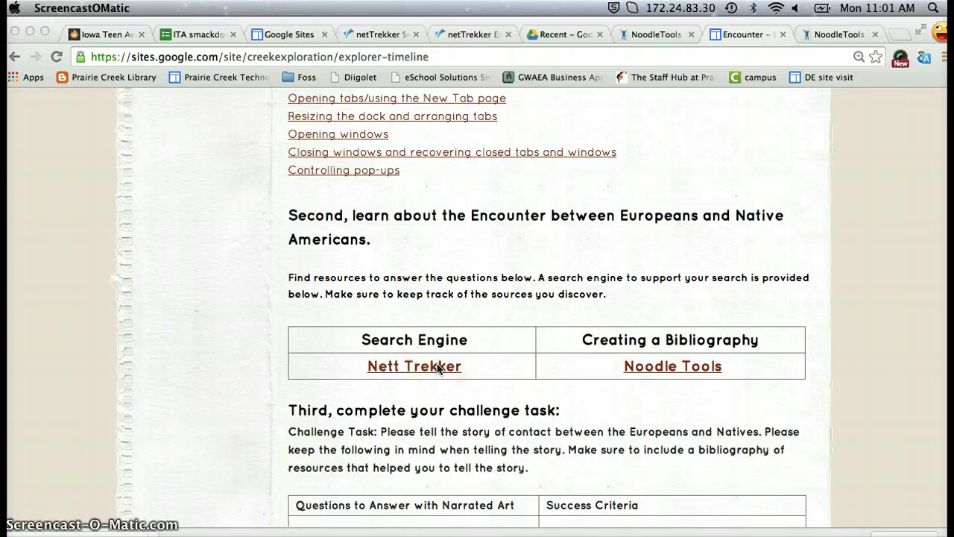
{"action": "scroll", "coordinate": [520, 368], "scroll_direction": "down", "scroll_amount": 2}
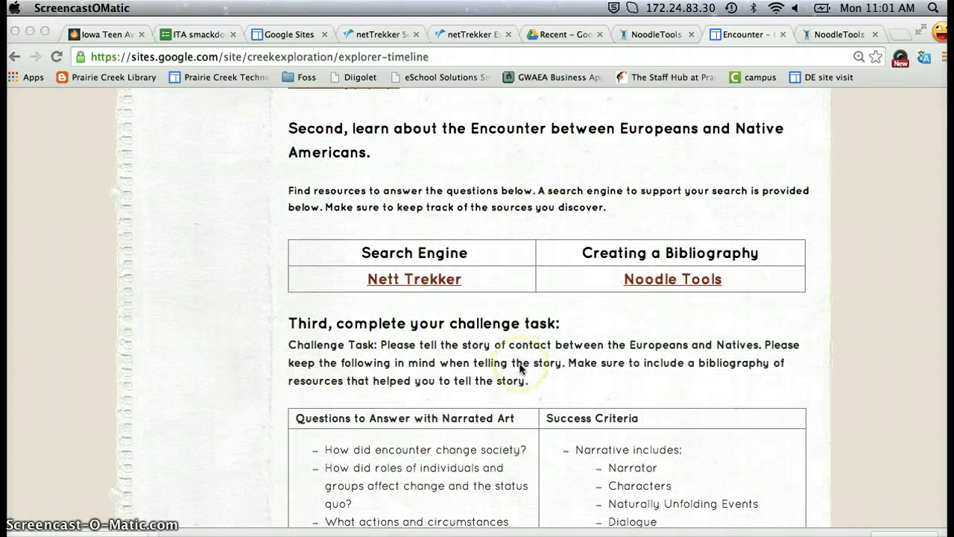
Open NoodleTools from the Noodle Tools link and sign in with your own personal ID and password.
{"action": "left_click", "coordinate": [647, 281]}
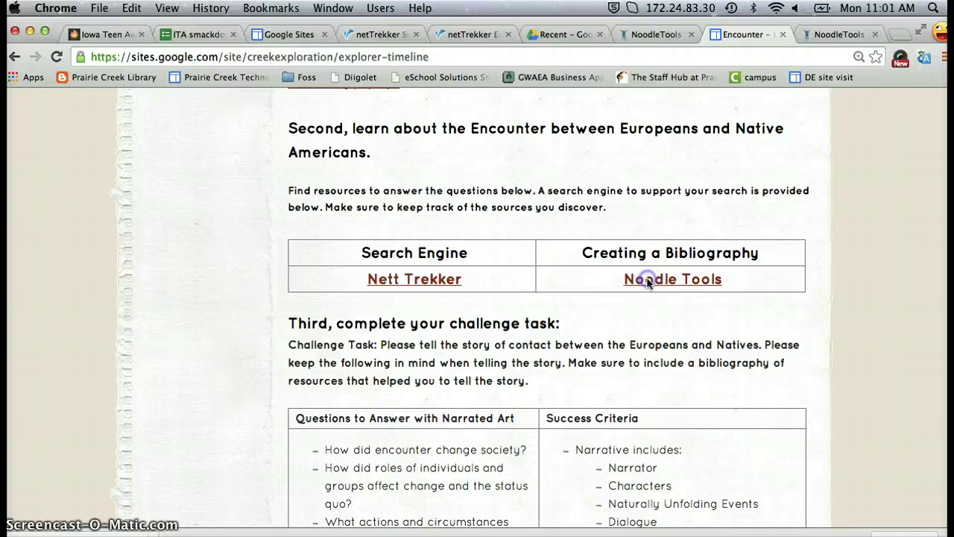
{"action": "left_click", "coordinate": [646, 281]}
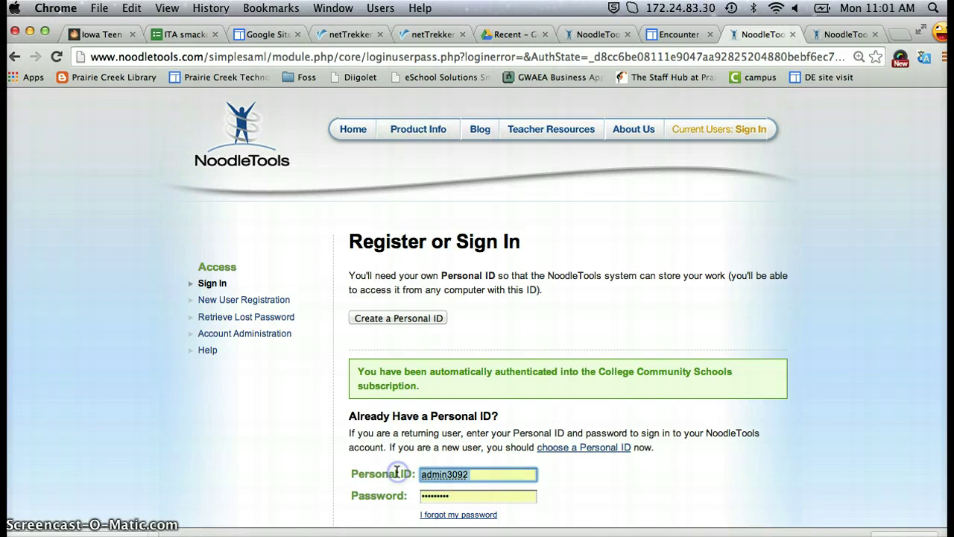
{"action": "key", "text": "BackSpace"}
{"action": "left_click", "coordinate": [575, 494]}
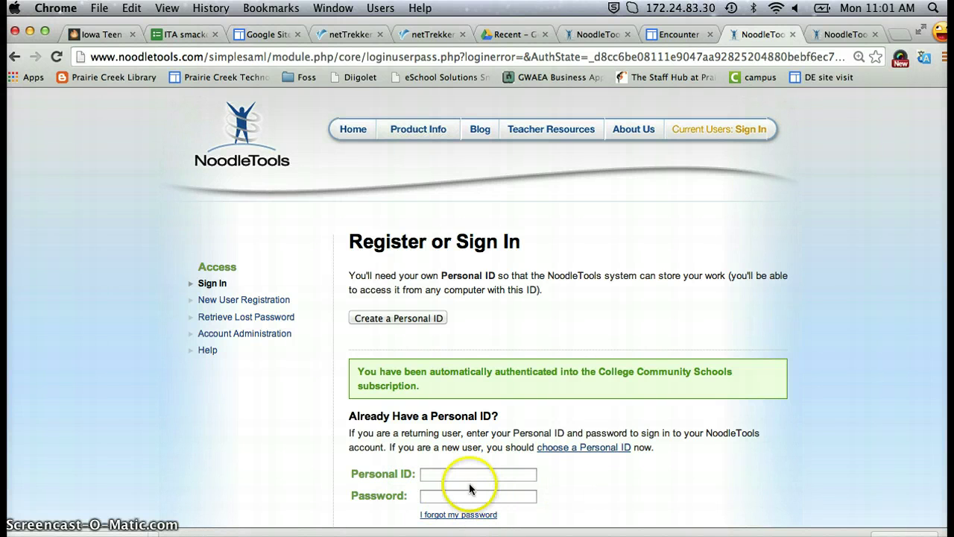
{"action": "left_click", "coordinate": [465, 475]}
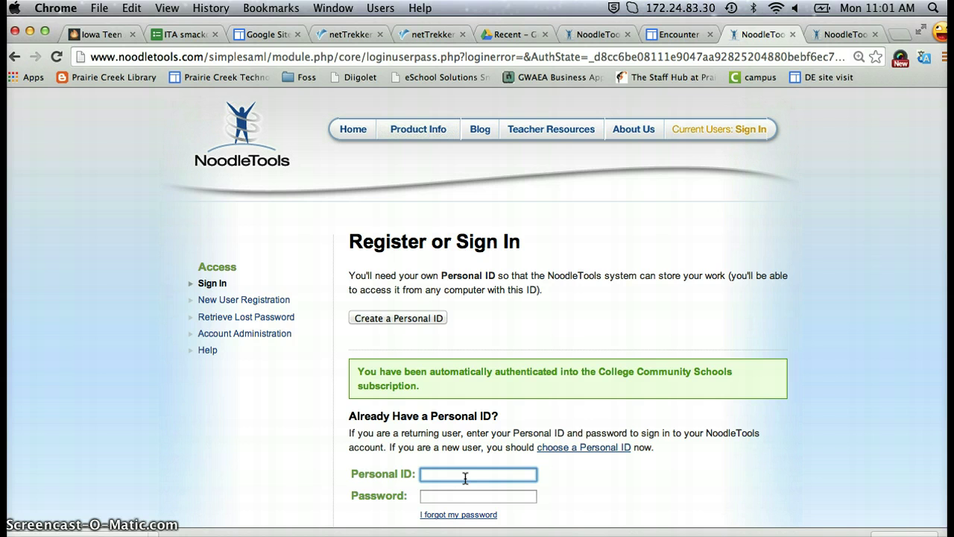
{"action": "key", "text": "Tab"}
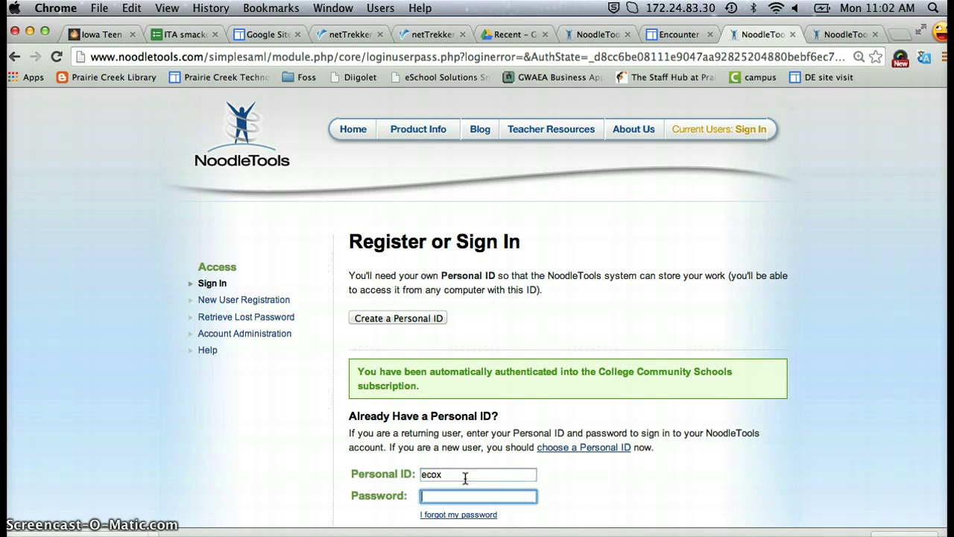
{"action": "type", "text": "1"}
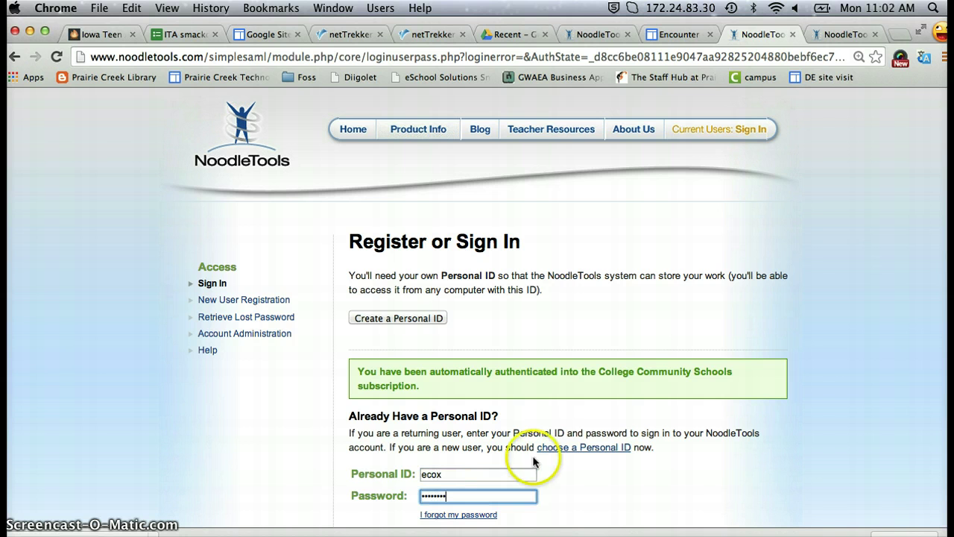
{"action": "scroll", "coordinate": [758, 440], "scroll_direction": "down", "scroll_amount": 3}
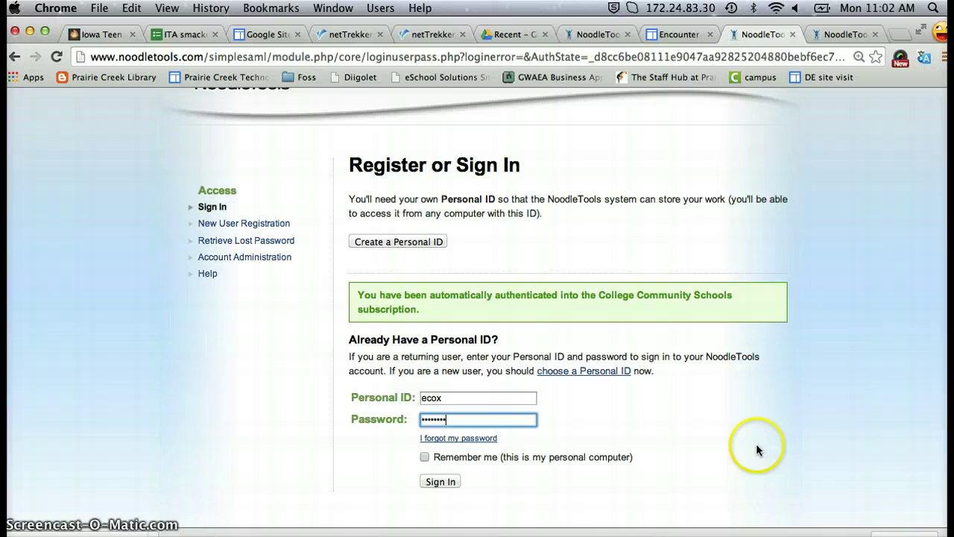
{"action": "left_click", "coordinate": [440, 482]}
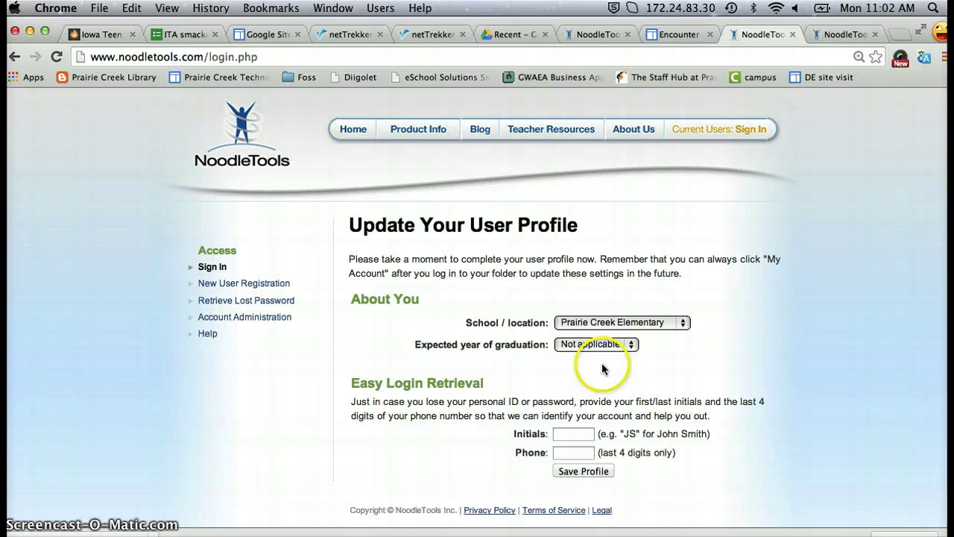
Keep the graduation year as Not applicable and enter your initials and last four phone digits.
{"action": "scroll", "coordinate": [651, 354], "scroll_direction": "down", "scroll_amount": 2}
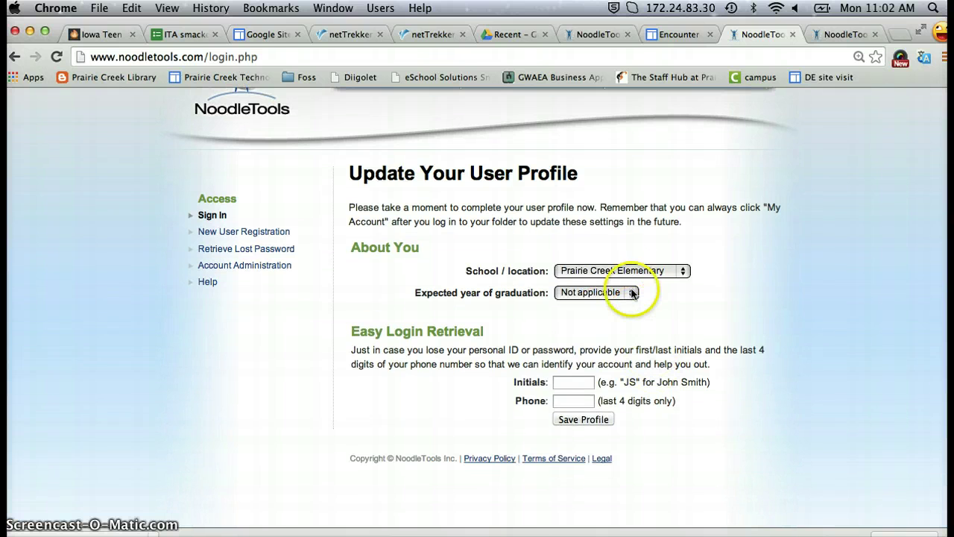
{"action": "left_click", "coordinate": [630, 293]}
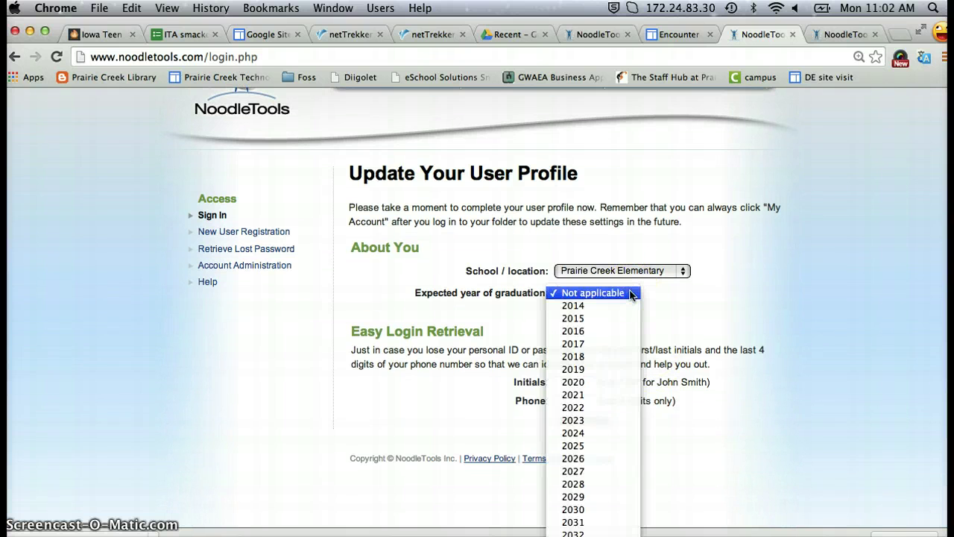
{"action": "left_click", "coordinate": [563, 366]}
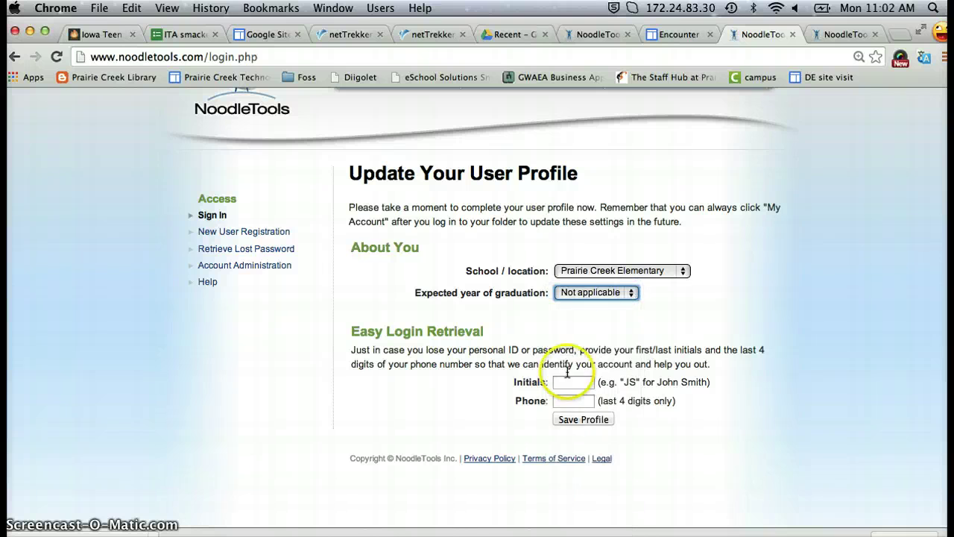
{"action": "left_click", "coordinate": [569, 383]}
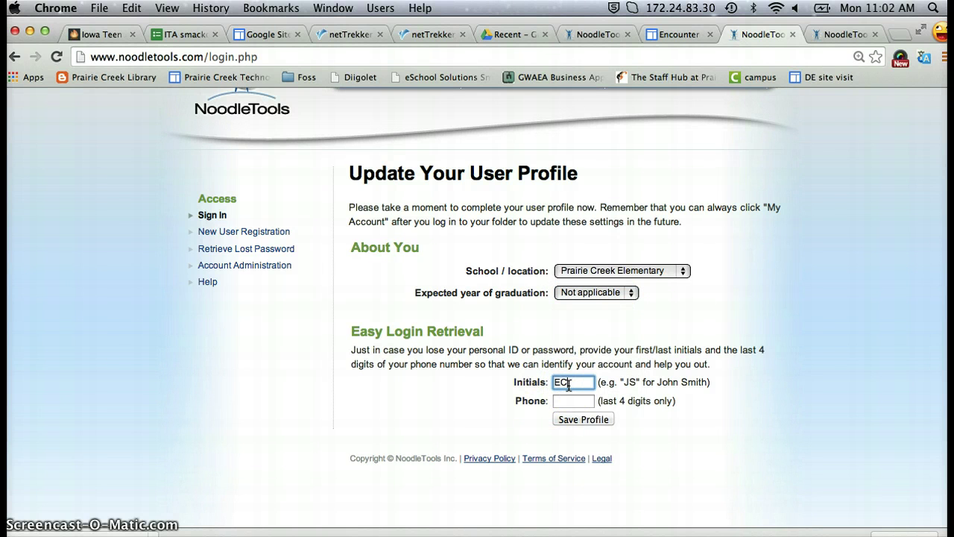
{"action": "left_click", "coordinate": [571, 400]}
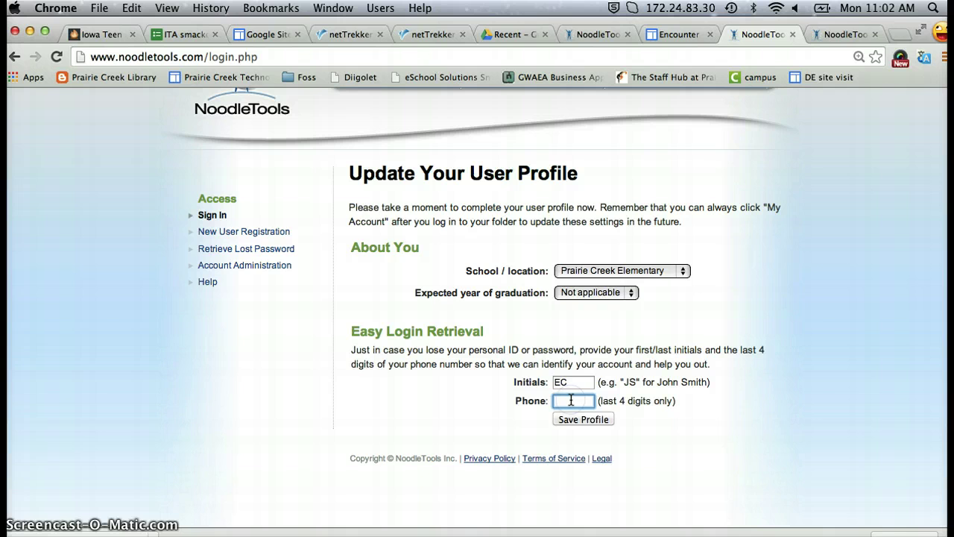
Dismiss the missing-phone alert, re-enter the phone digits, and save the profile.
{"action": "left_click", "coordinate": [574, 421]}
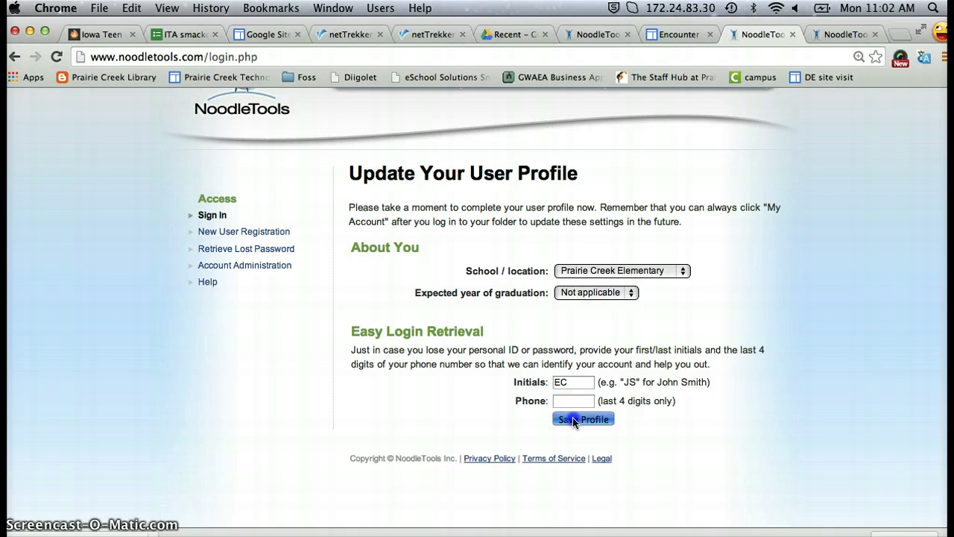
{"action": "left_click", "coordinate": [566, 216]}
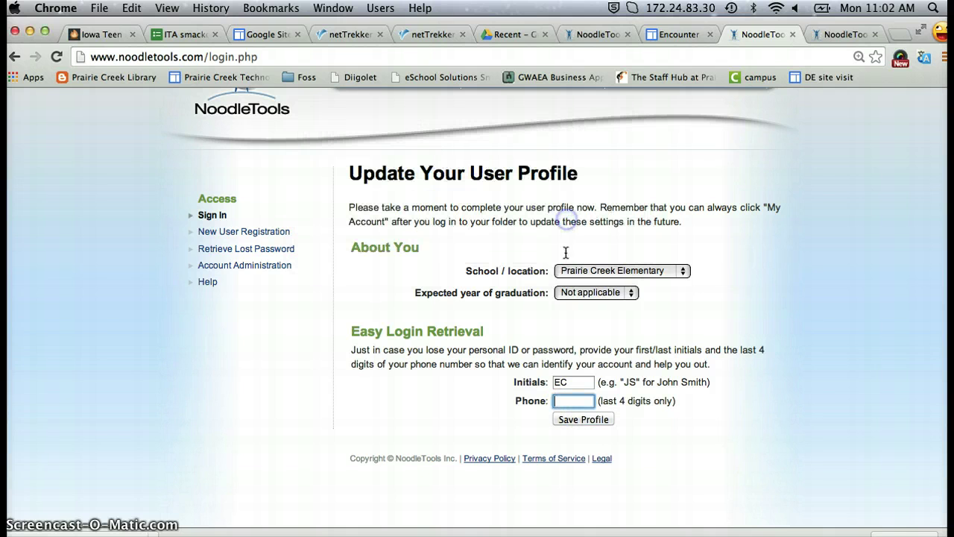
{"action": "left_click", "coordinate": [559, 398]}
{"action": "left_click", "coordinate": [565, 398]}
{"action": "left_click", "coordinate": [597, 419]}
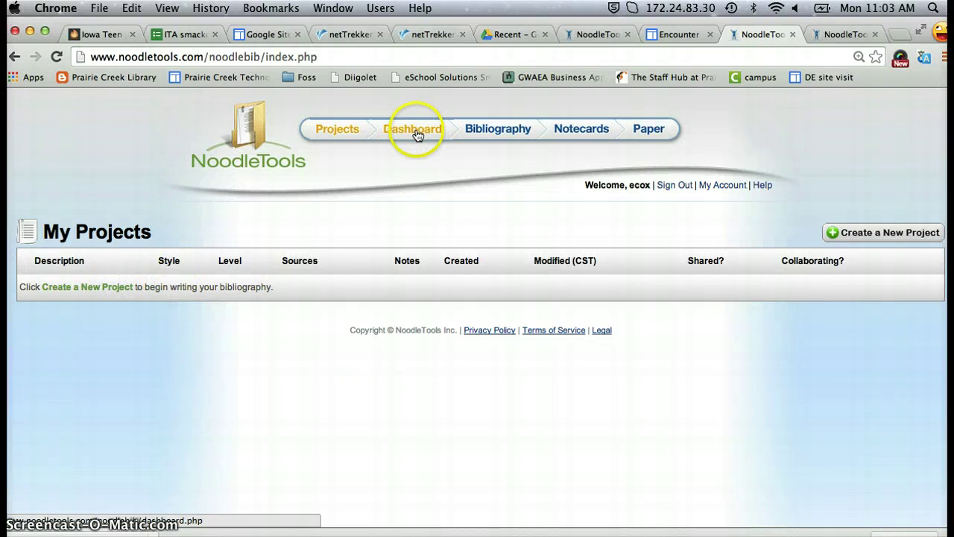
Create a new MLA project described as 'Encounters' at the Starter citation level.
{"action": "left_click", "coordinate": [835, 235]}
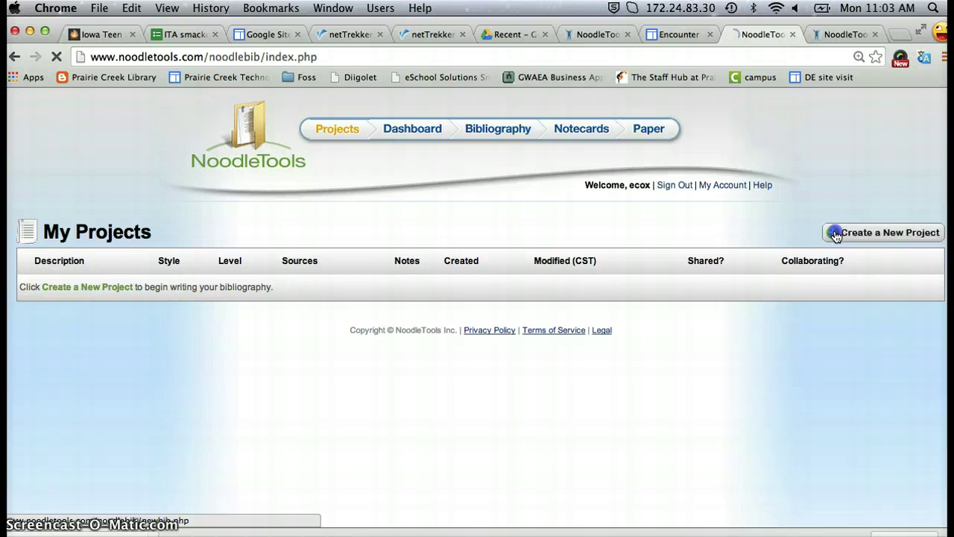
{"action": "left_click", "coordinate": [207, 420]}
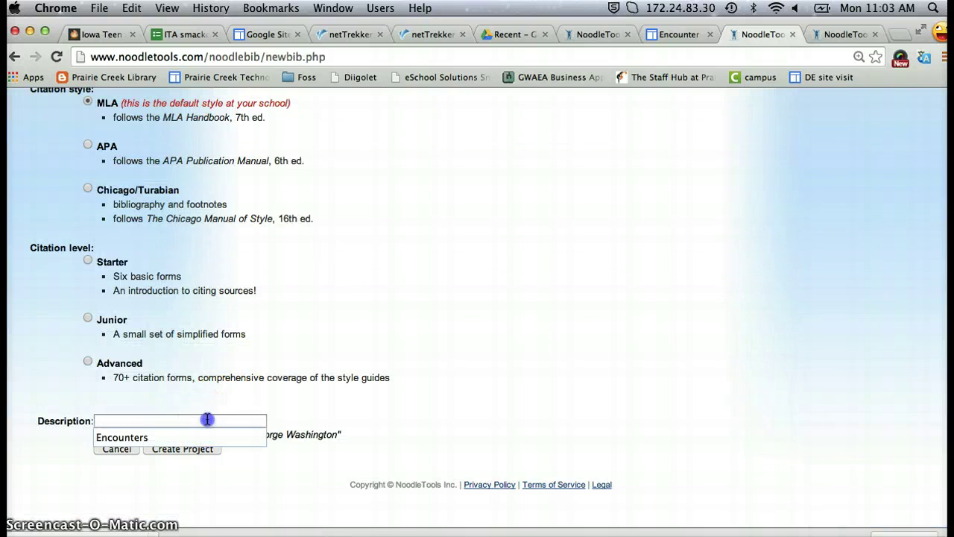
{"action": "left_click", "coordinate": [196, 437]}
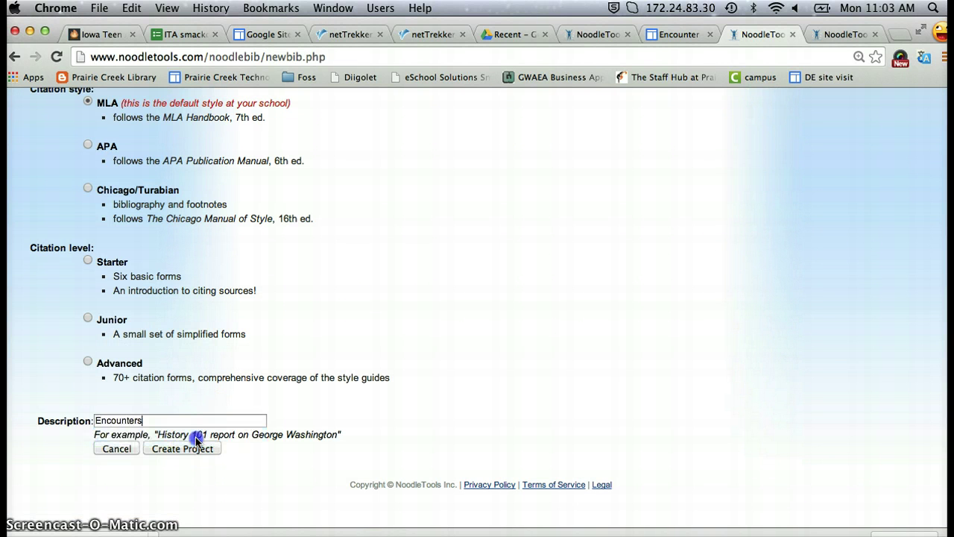
{"action": "left_click", "coordinate": [185, 449]}
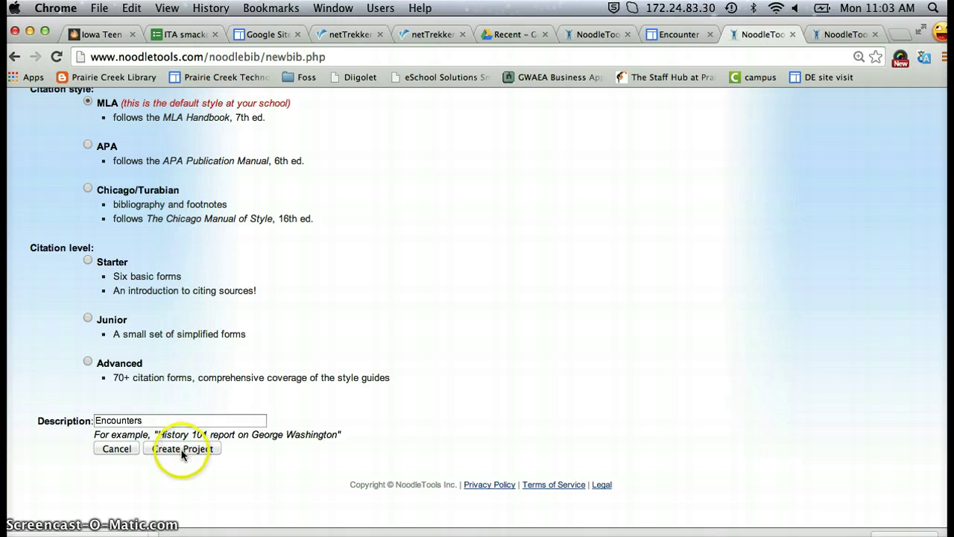
{"action": "scroll", "coordinate": [210, 231], "scroll_direction": "up", "scroll_amount": 1}
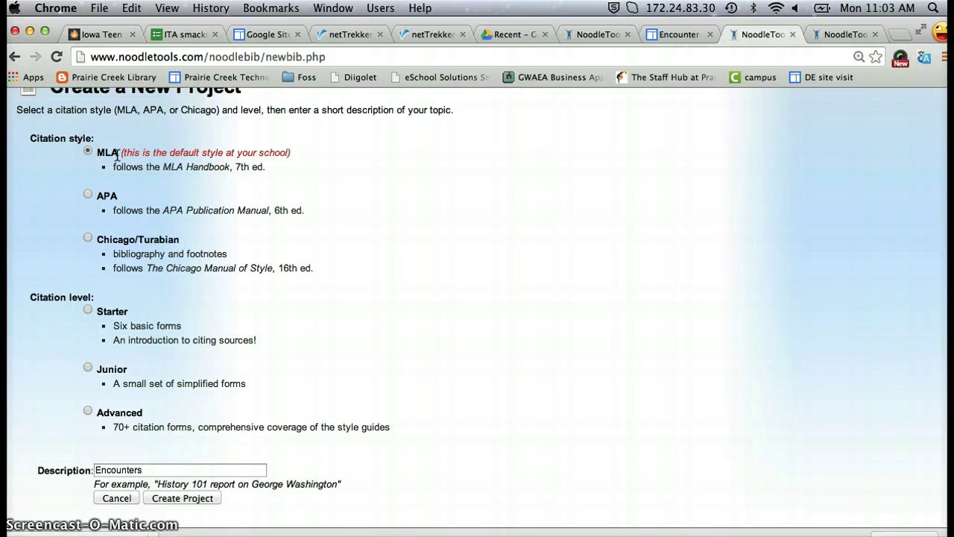
{"action": "left_click", "coordinate": [89, 310]}
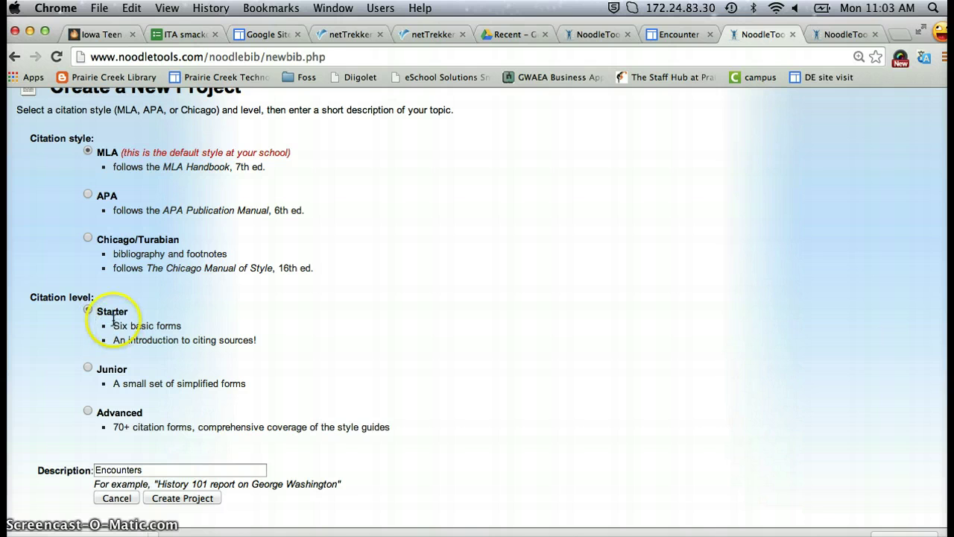
{"action": "scroll", "coordinate": [112, 321], "scroll_direction": "down", "scroll_amount": 2}
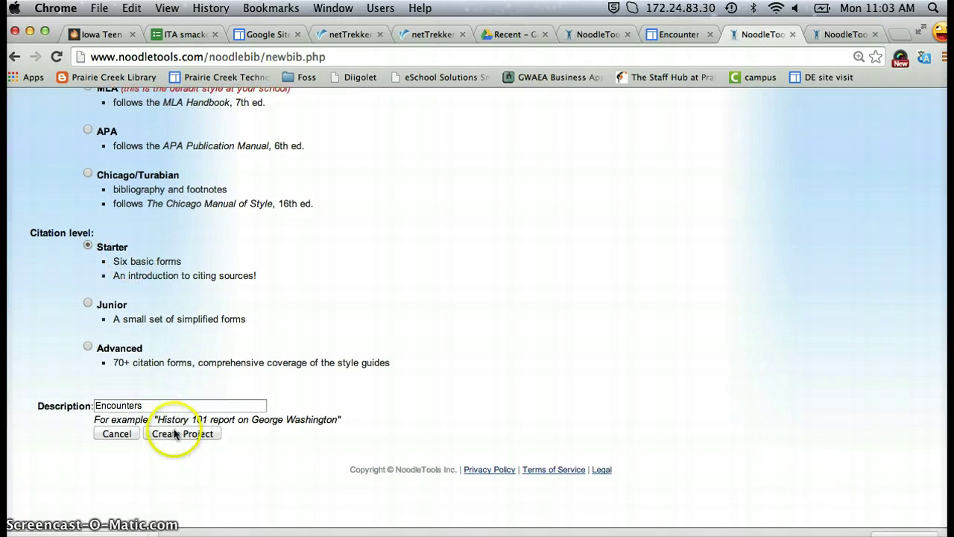
{"action": "left_click", "coordinate": [173, 434]}
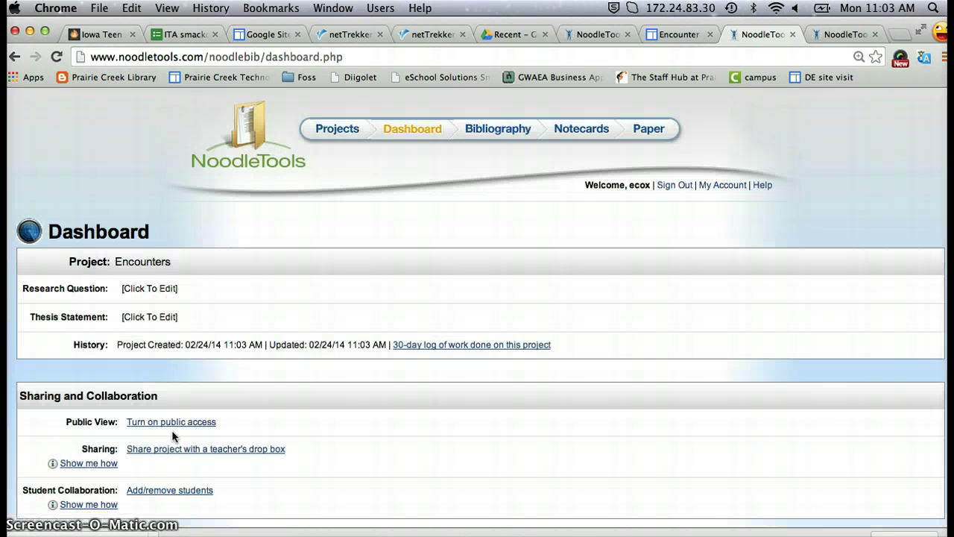
Open the Works Cited bibliography from the Encounters Dashboard's Components section.
{"action": "scroll", "coordinate": [172, 436], "scroll_direction": "down", "scroll_amount": 2}
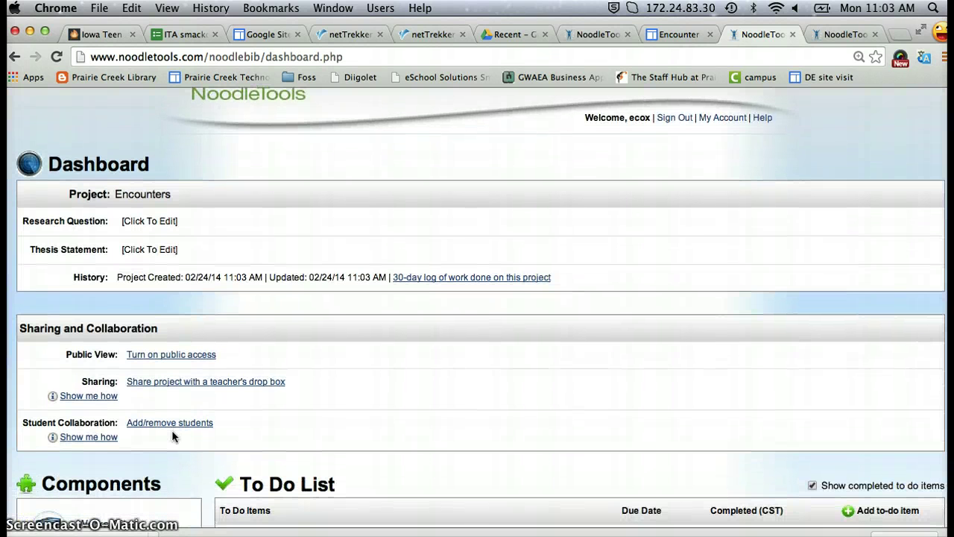
{"action": "left_click", "coordinate": [159, 225]}
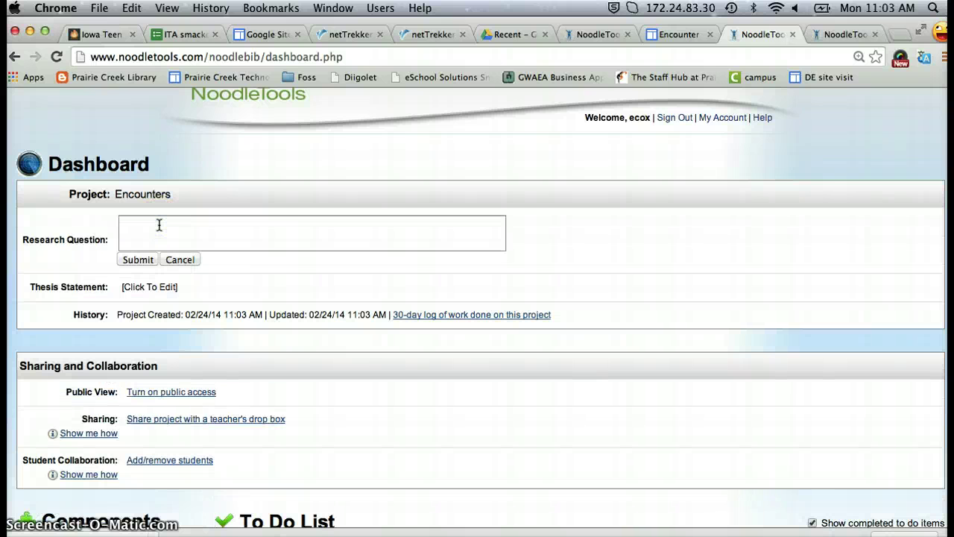
{"action": "scroll", "coordinate": [153, 287], "scroll_direction": "down", "scroll_amount": 1}
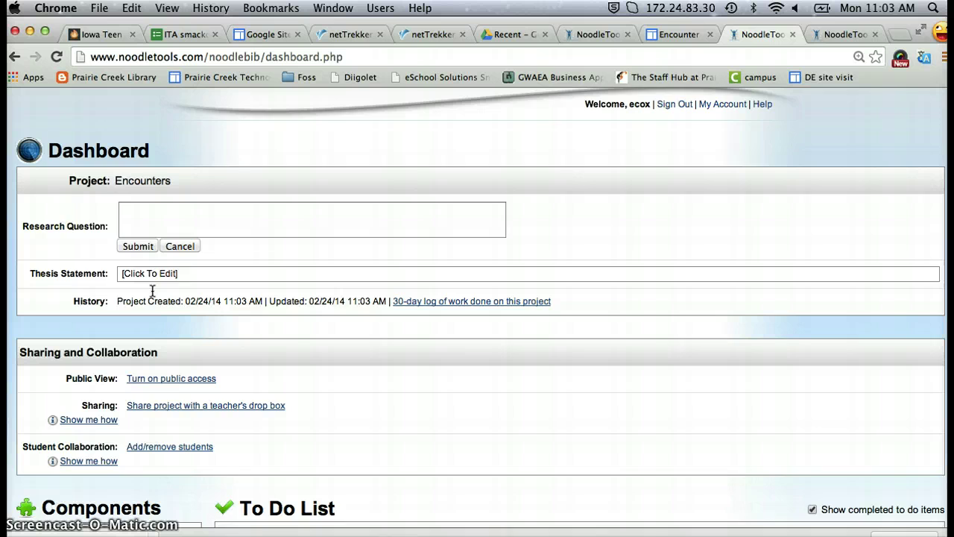
{"action": "scroll", "coordinate": [153, 291], "scroll_direction": "down", "scroll_amount": 5}
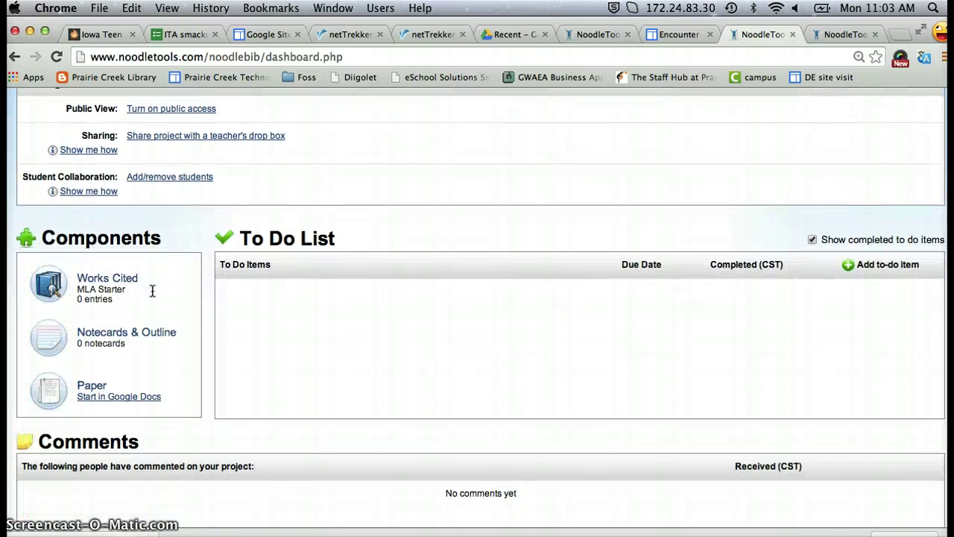
{"action": "left_click", "coordinate": [128, 280]}
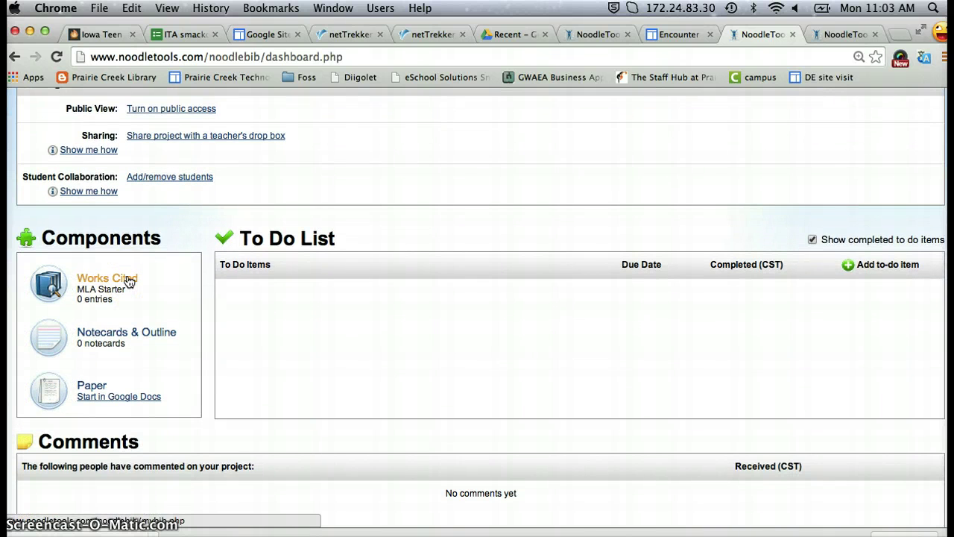
{"action": "scroll", "coordinate": [128, 280], "scroll_direction": "down", "scroll_amount": 1}
{"action": "left_click", "coordinate": [123, 258]}
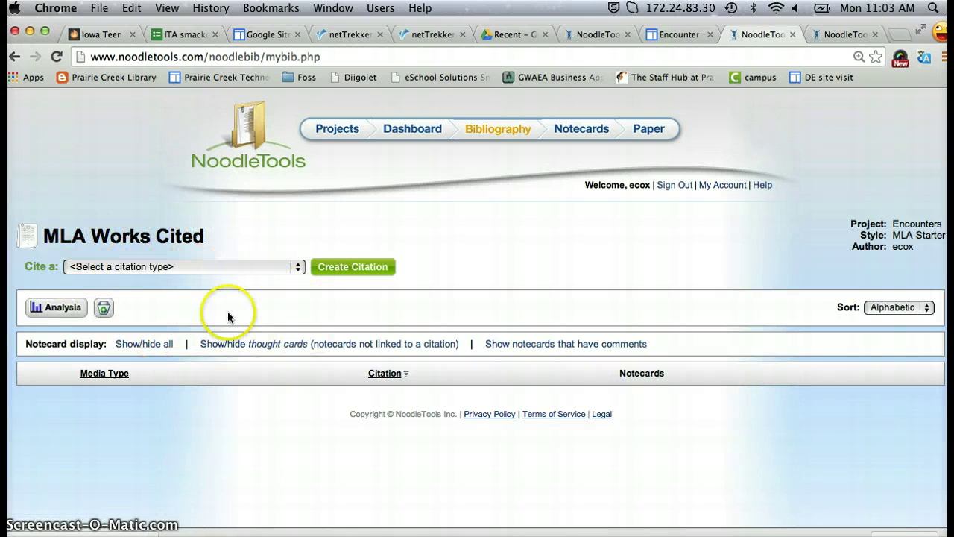
Choose Web Site from the 'Cite a' list and create a new citation.
{"action": "left_click", "coordinate": [296, 269]}
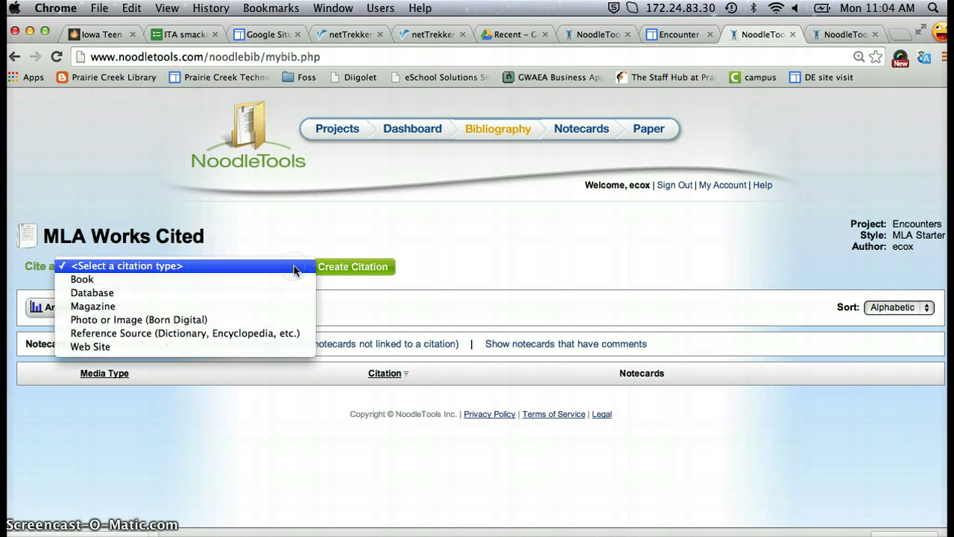
{"action": "left_click", "coordinate": [268, 346]}
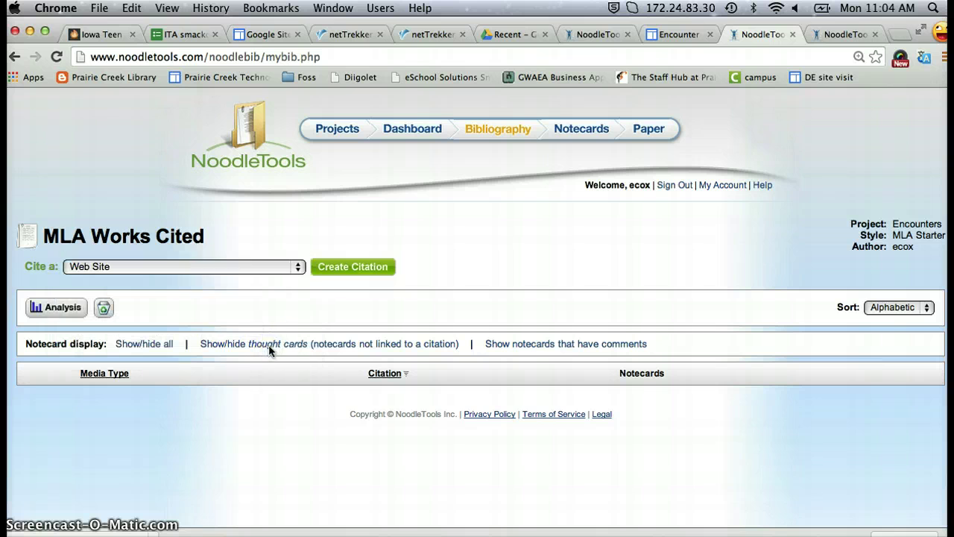
{"action": "left_click", "coordinate": [298, 269]}
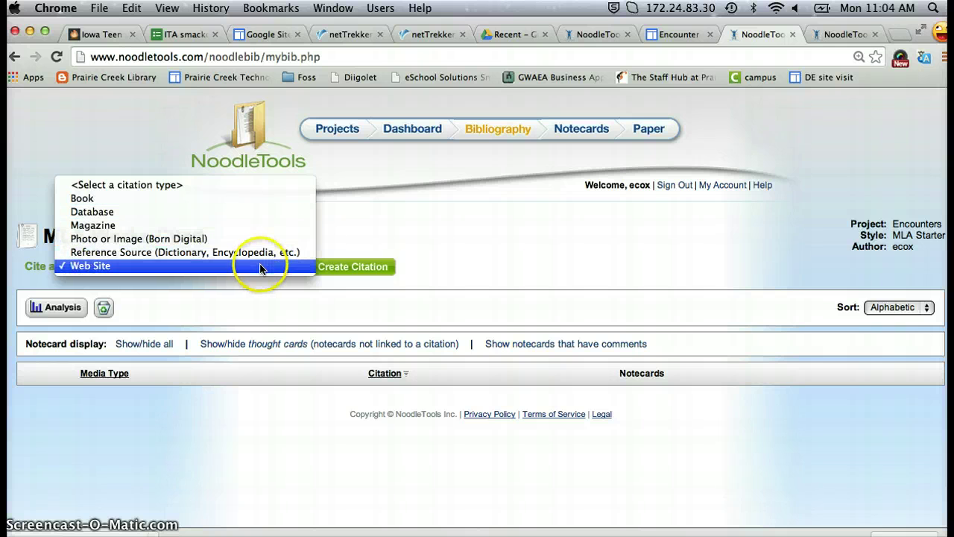
{"action": "left_click", "coordinate": [261, 266]}
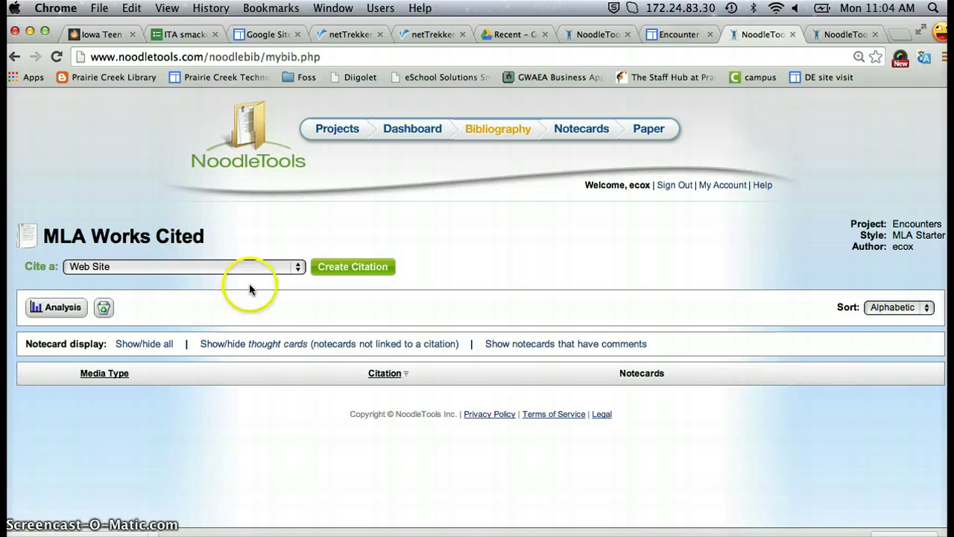
{"action": "left_click", "coordinate": [322, 268]}
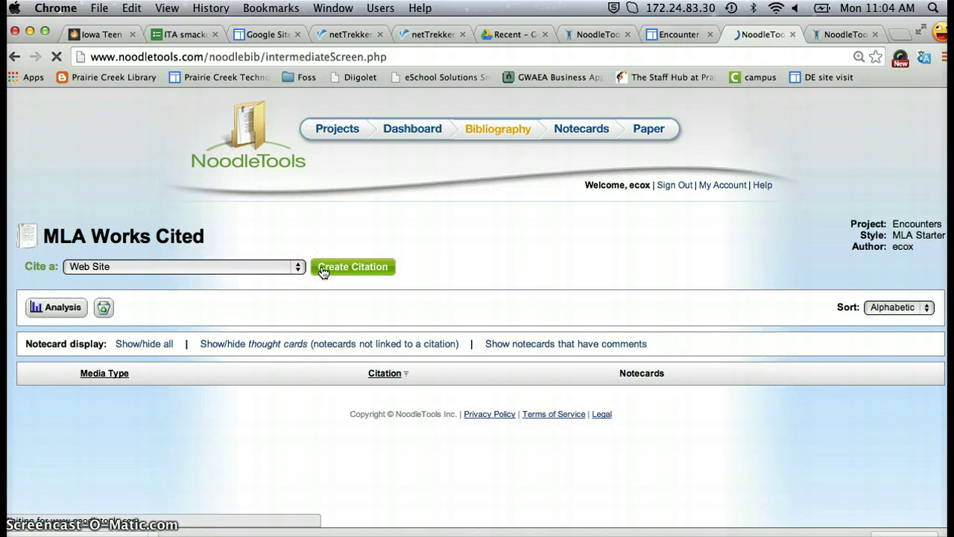
Continue past the Web Site help screen to the blank website citation form.
{"action": "scroll", "coordinate": [570, 317], "scroll_direction": "down", "scroll_amount": 2}
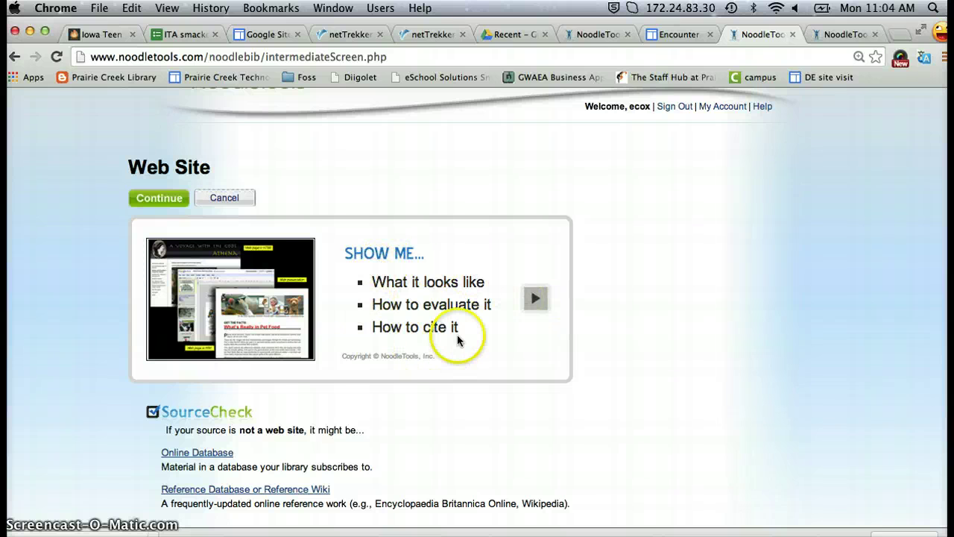
{"action": "scroll", "coordinate": [457, 375], "scroll_direction": "down", "scroll_amount": 3}
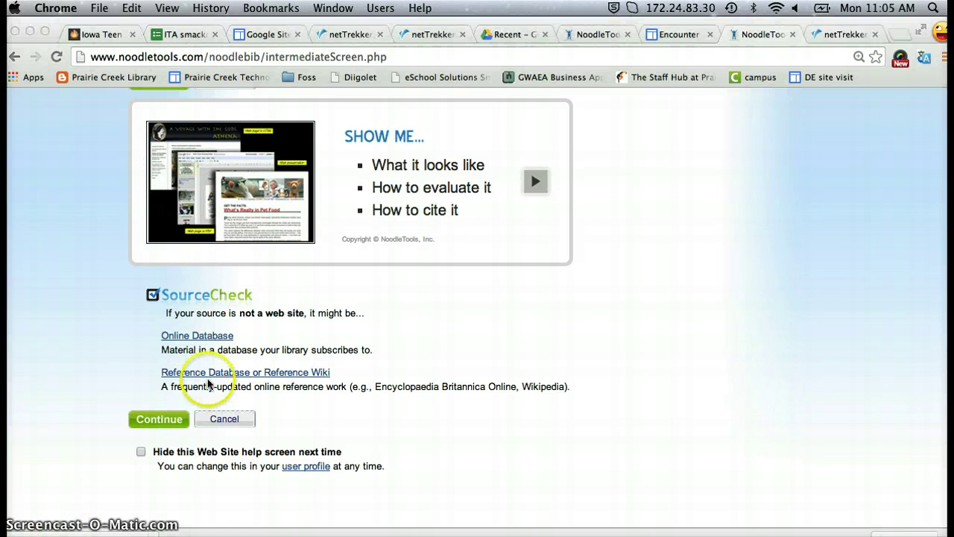
{"action": "left_click", "coordinate": [208, 373]}
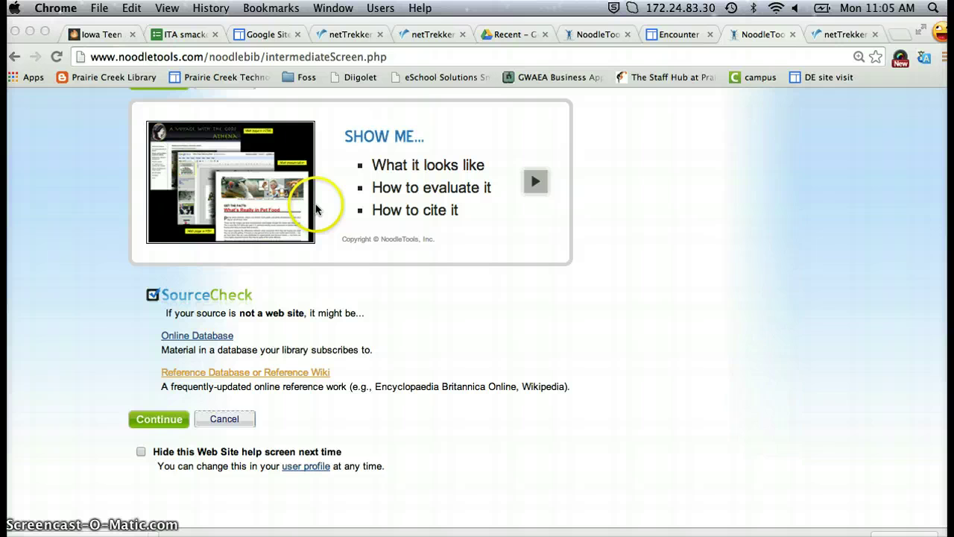
{"action": "left_click", "coordinate": [157, 422]}
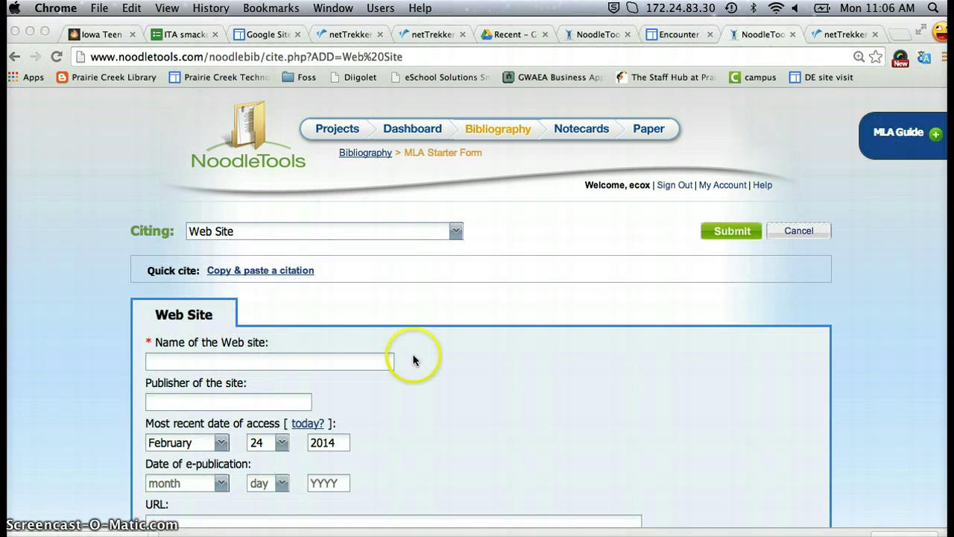
Switch back to the netTrekker 'Cortés, Conqueror of Mexico - 1519' page to find the site's details.
{"action": "scroll", "coordinate": [415, 359], "scroll_direction": "down", "scroll_amount": 2}
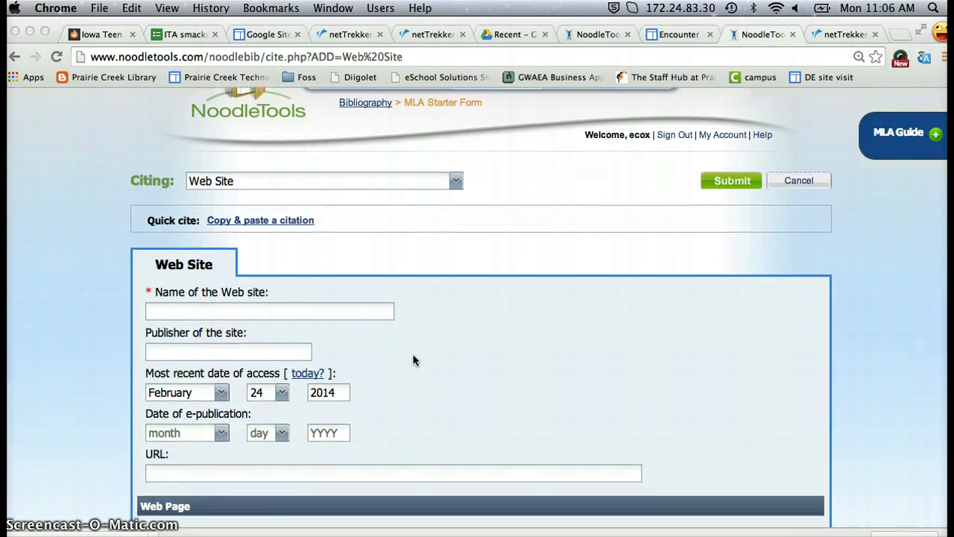
{"action": "left_click", "coordinate": [362, 314]}
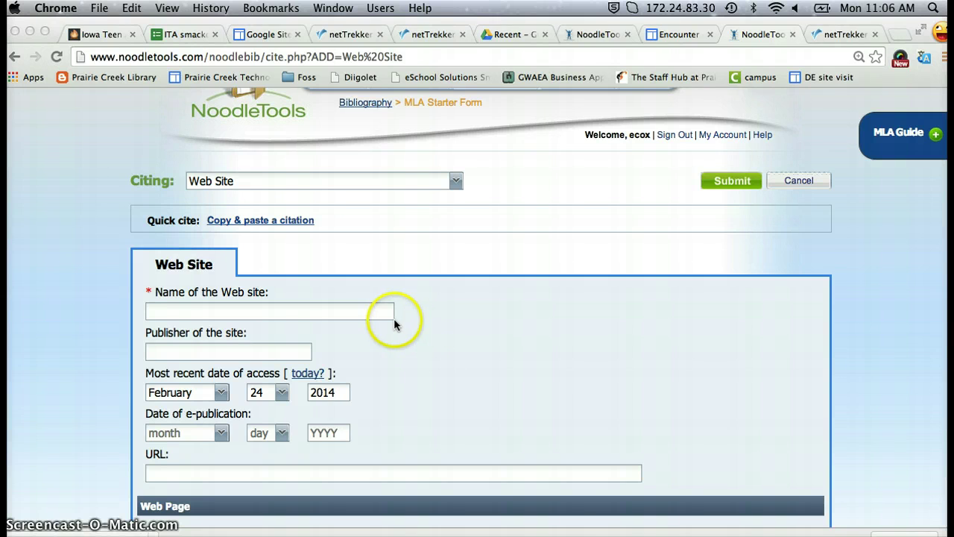
{"action": "left_click", "coordinate": [827, 37]}
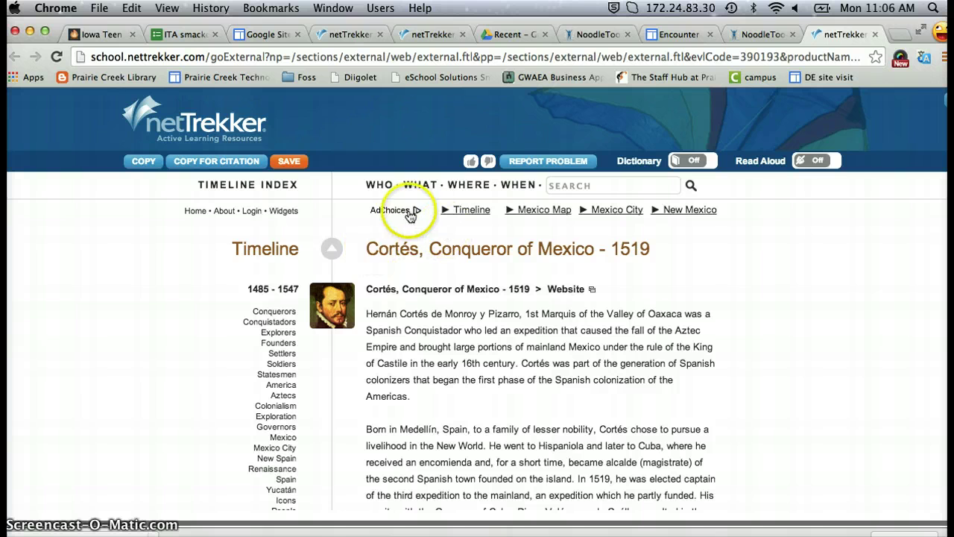
Open the Timeline Index home page in a new tab to check the site's name.
{"action": "right_click", "coordinate": [201, 216]}
{"action": "left_click", "coordinate": [217, 222]}
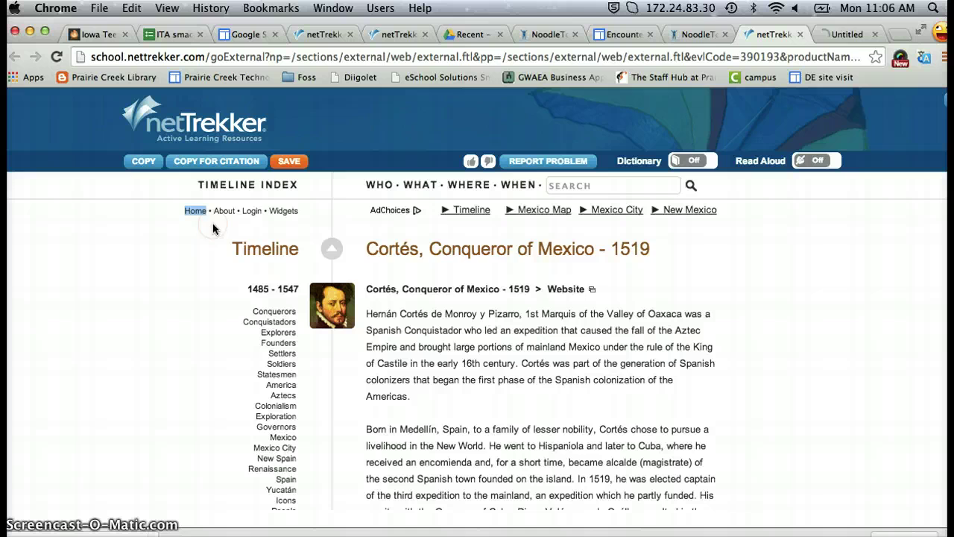
{"action": "left_click", "coordinate": [846, 34]}
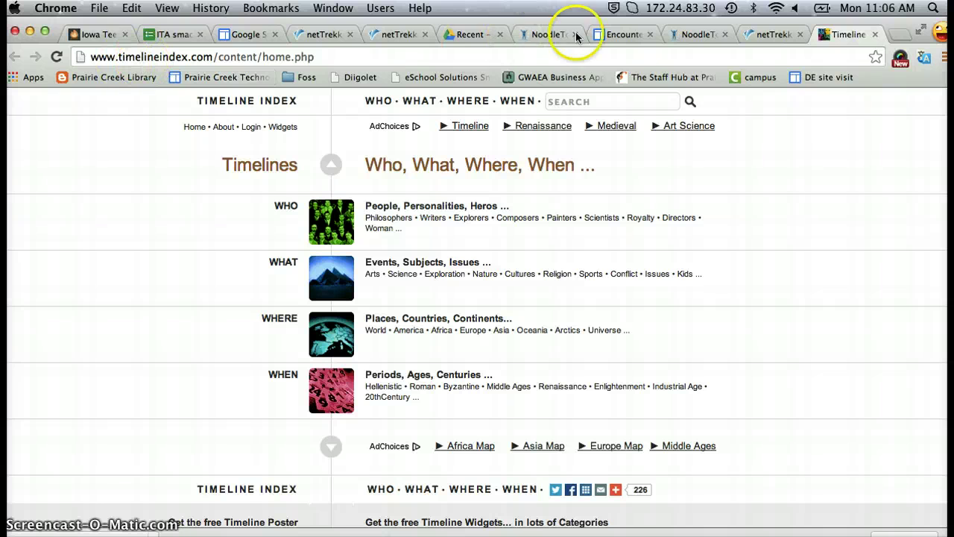
{"action": "left_click", "coordinate": [699, 35]}
Enter 'Time Line Index' as the Name of the Web site in the citation form.
{"action": "left_click", "coordinate": [314, 316]}
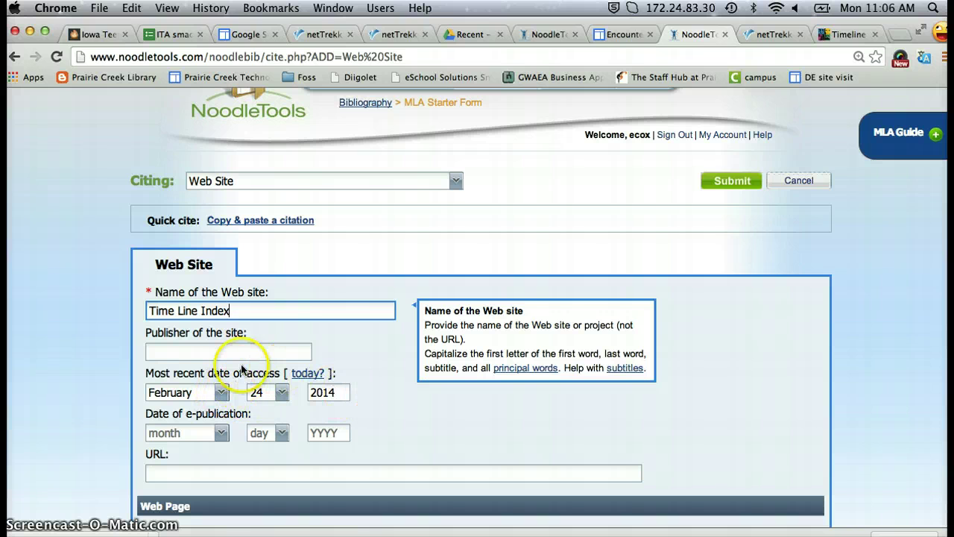
{"action": "scroll", "coordinate": [372, 402], "scroll_direction": "down", "scroll_amount": 2}
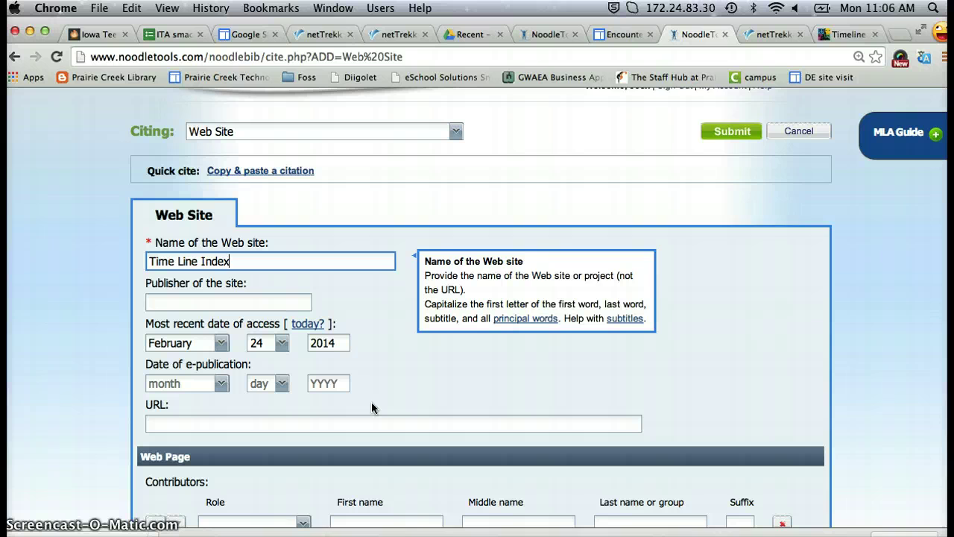
{"action": "left_click", "coordinate": [361, 412]}
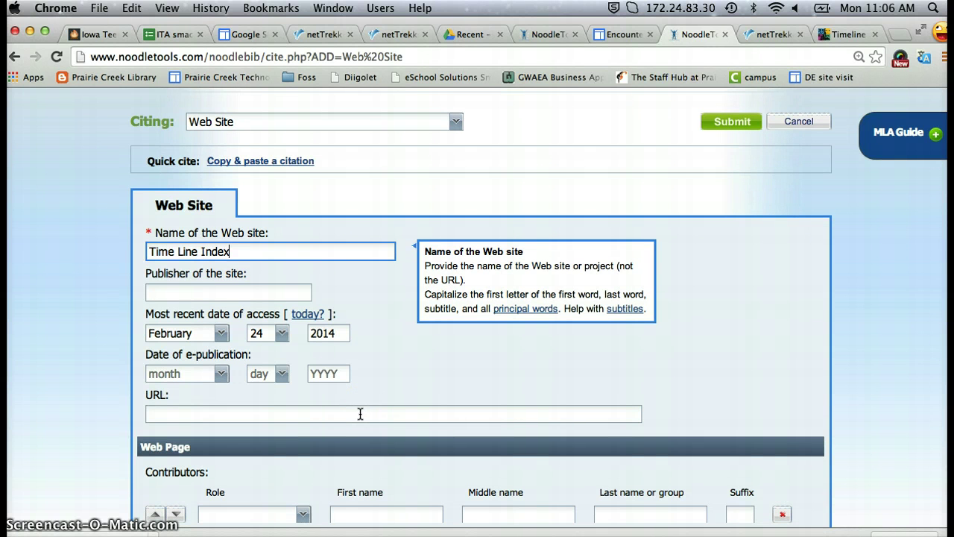
Copy the Cortés timeline page's URL using netTrekker's COPY FOR CITATION button.
{"action": "left_click", "coordinate": [763, 35]}
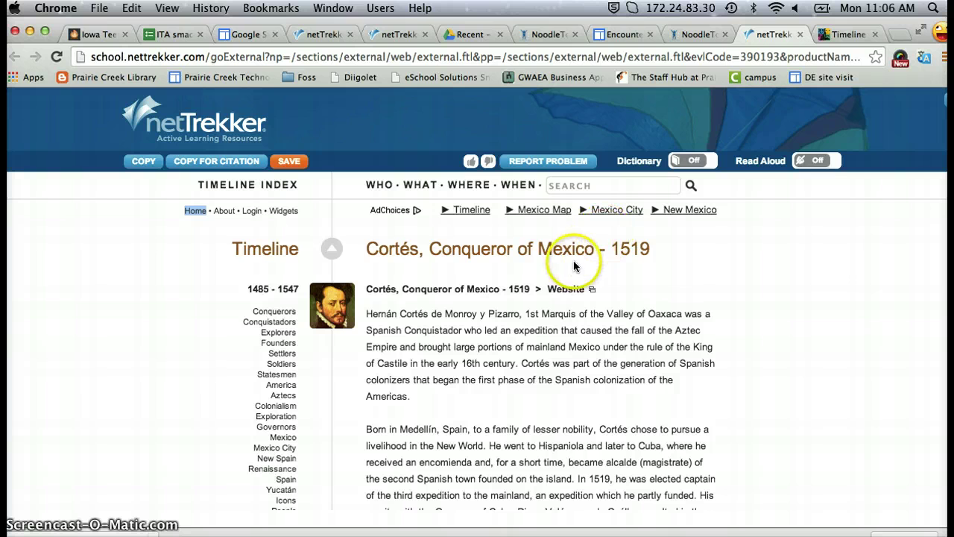
{"action": "left_click_drag", "start_coordinate": [367, 249], "coordinate": [399, 248]}
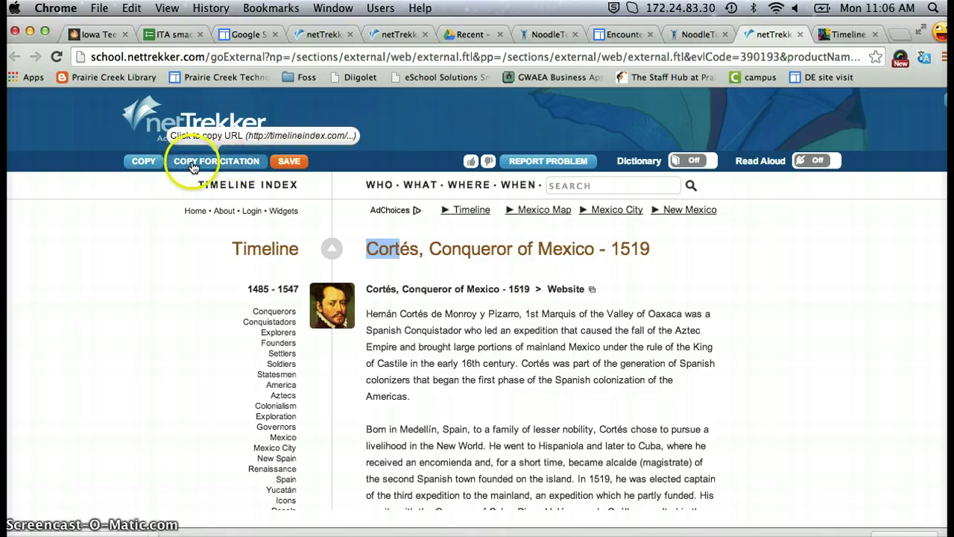
{"action": "left_click", "coordinate": [193, 166]}
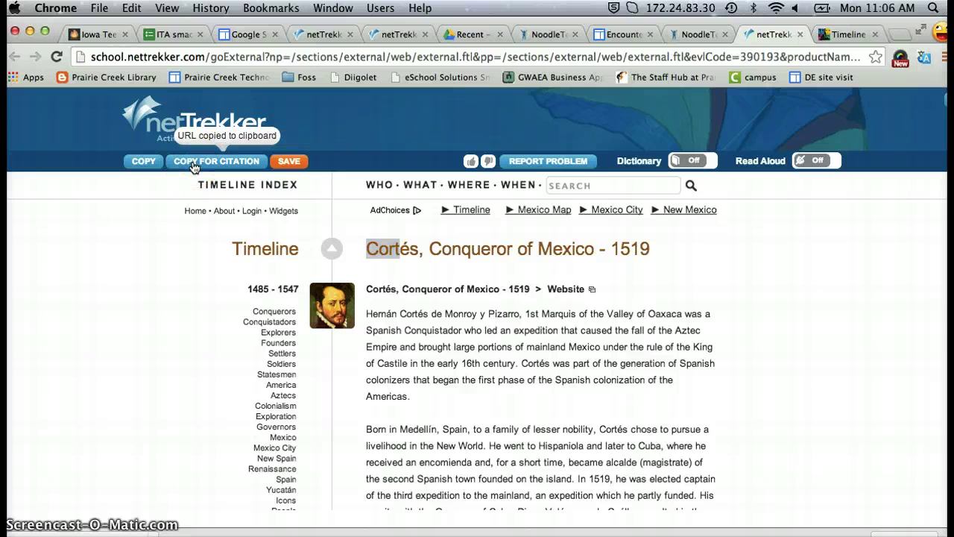
{"action": "left_click", "coordinate": [696, 36]}
{"action": "left_click", "coordinate": [236, 414]}
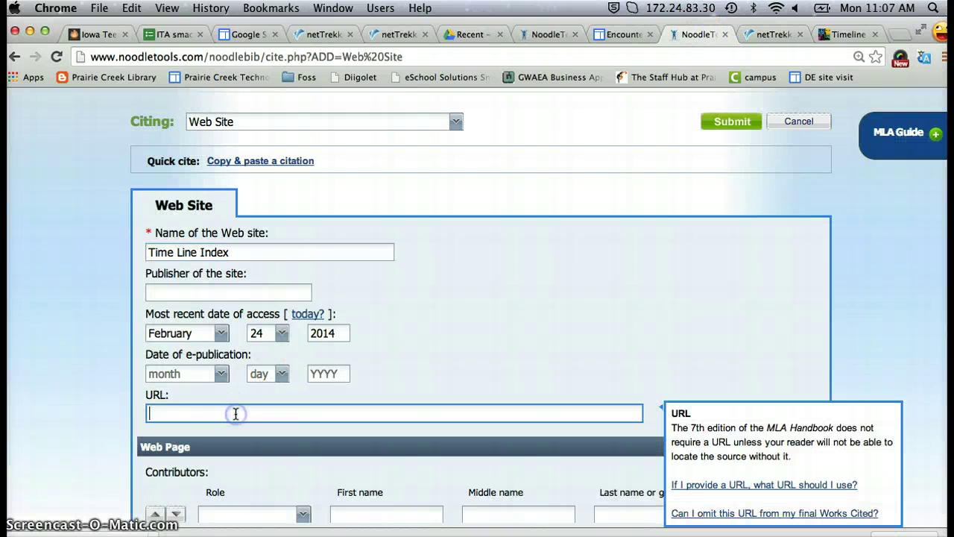
{"action": "key", "text": "super+v"}
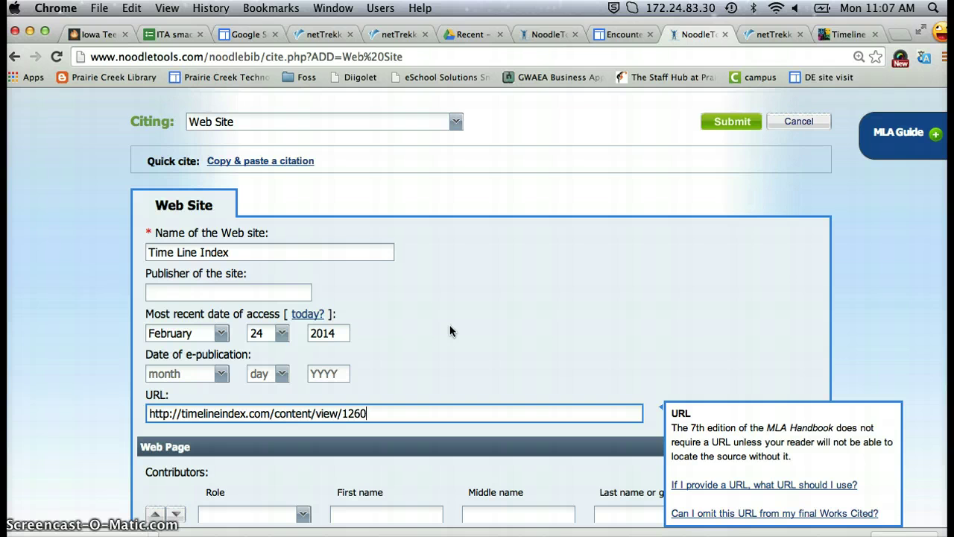
{"action": "scroll", "coordinate": [450, 325], "scroll_direction": "down", "scroll_amount": 5}
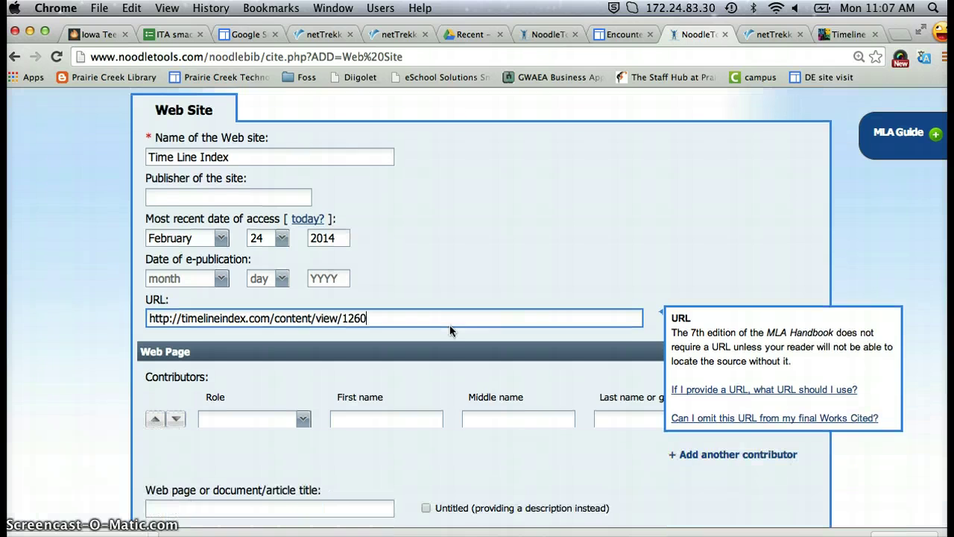
{"action": "scroll", "coordinate": [449, 324], "scroll_direction": "down", "scroll_amount": 3}
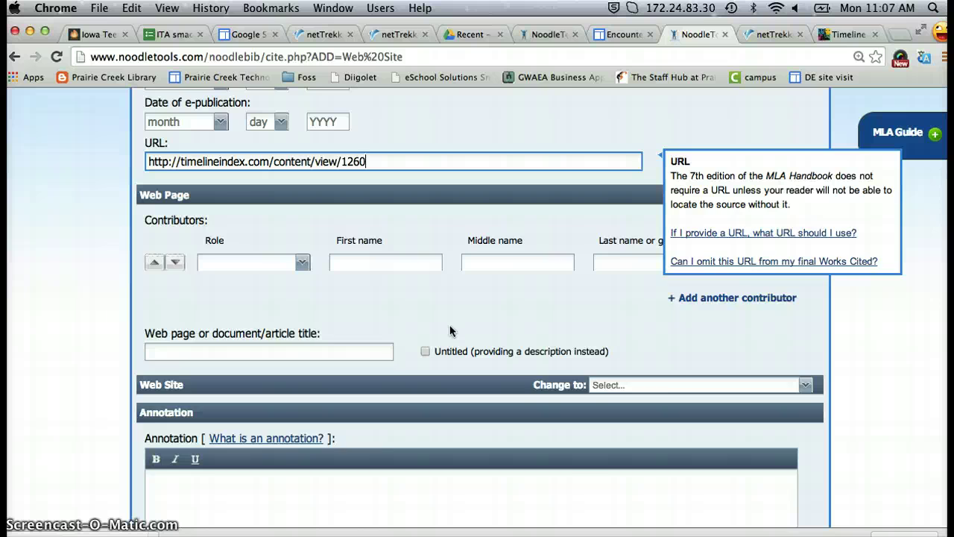
{"action": "scroll", "coordinate": [449, 324], "scroll_direction": "up", "scroll_amount": 3}
{"action": "scroll", "coordinate": [450, 328], "scroll_direction": "up", "scroll_amount": 5}
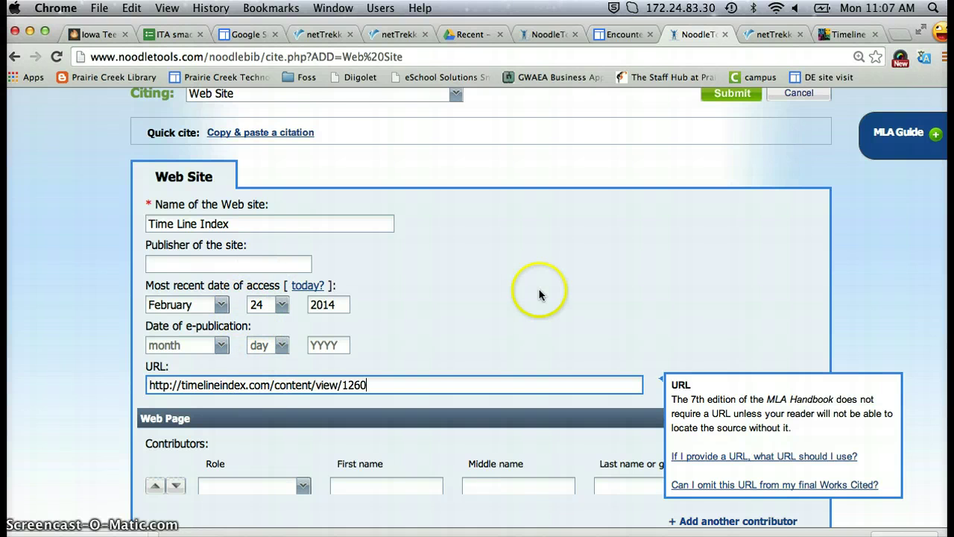
{"action": "scroll", "coordinate": [540, 295], "scroll_direction": "up", "scroll_amount": 3}
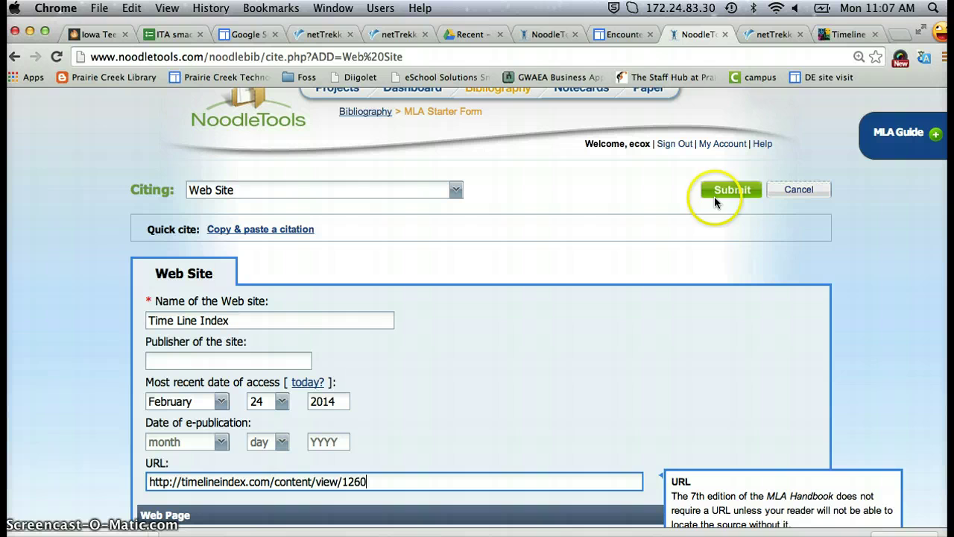
Submit the Time Line Index citation to add it to the Encounters Works Cited list.
{"action": "left_click", "coordinate": [715, 192]}
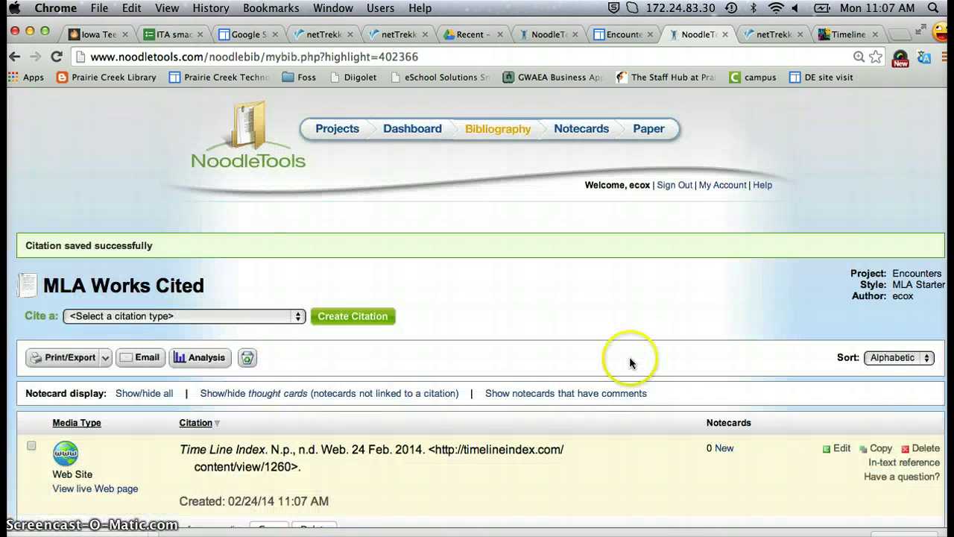
{"action": "scroll", "coordinate": [630, 356], "scroll_direction": "down", "scroll_amount": 3}
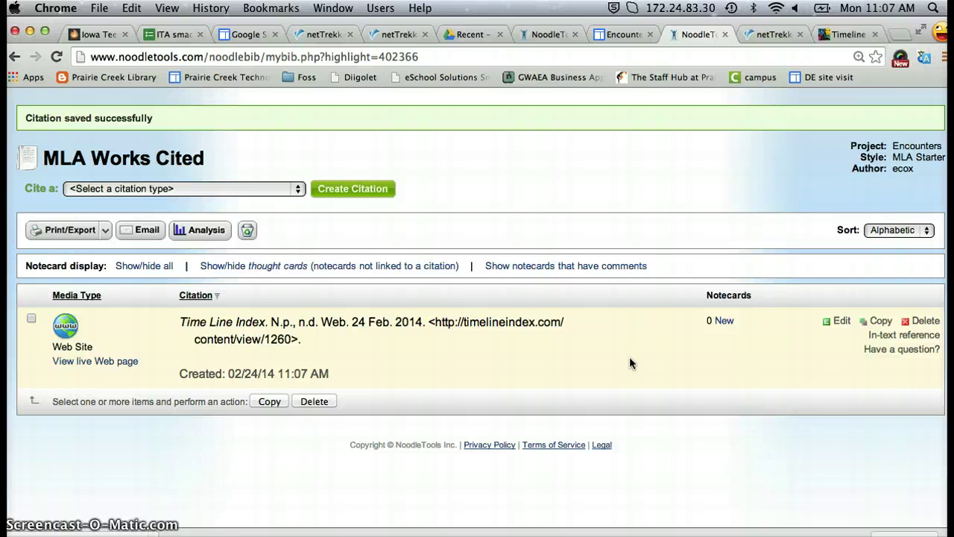